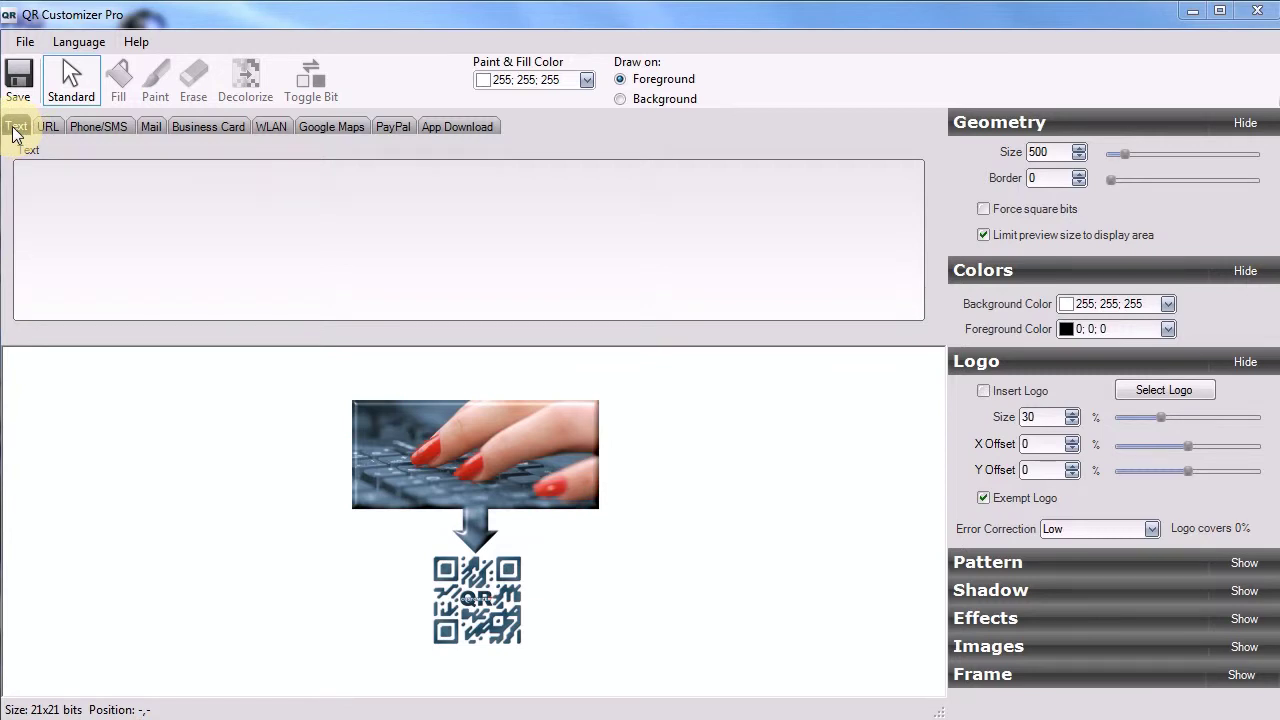
Browse the URL, Phone/SMS, Mail, Business Card, WLAN, Google Maps, PayPal and App Download content types
{"action": "left_click", "coordinate": [50, 126]}
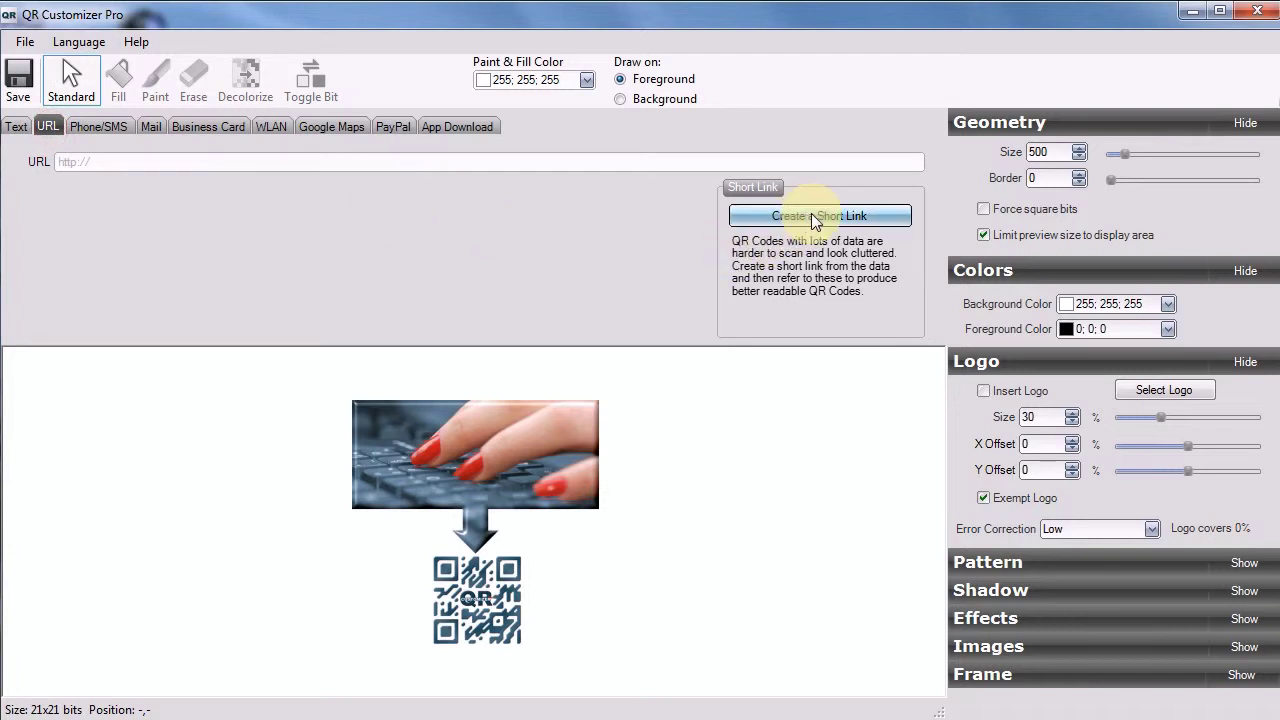
{"action": "left_click", "coordinate": [91, 128]}
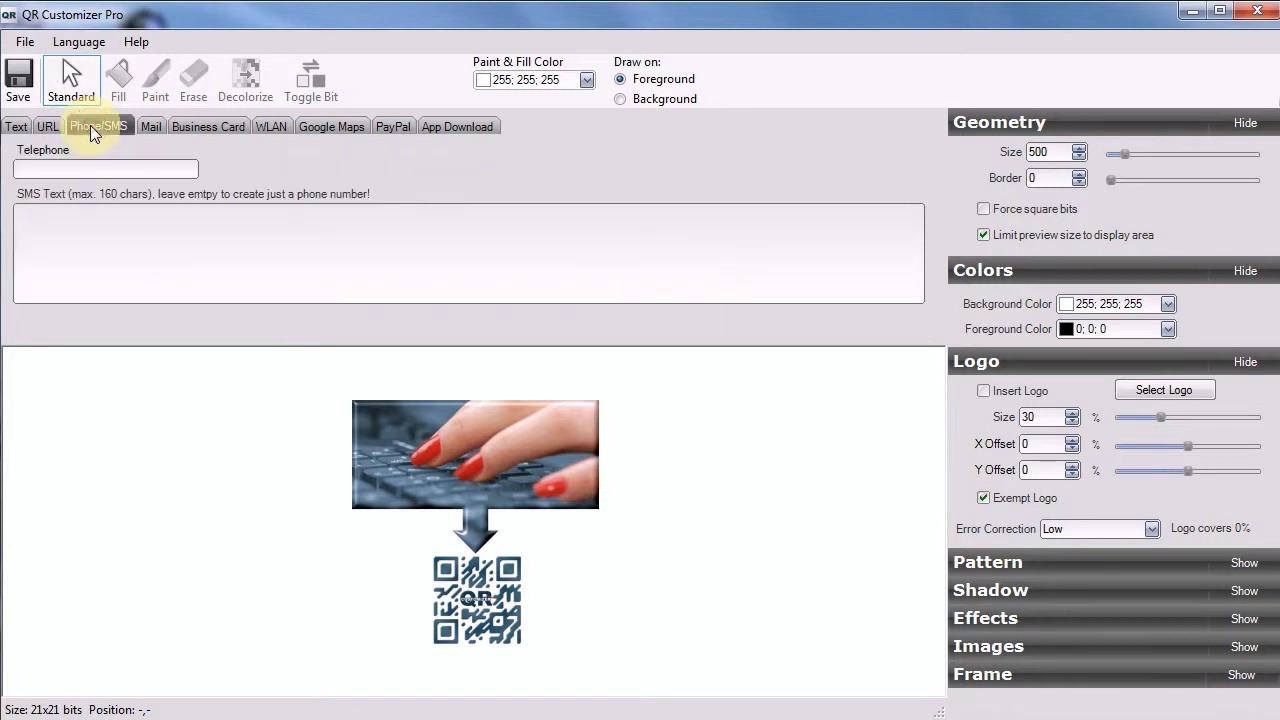
{"action": "left_click", "coordinate": [148, 128]}
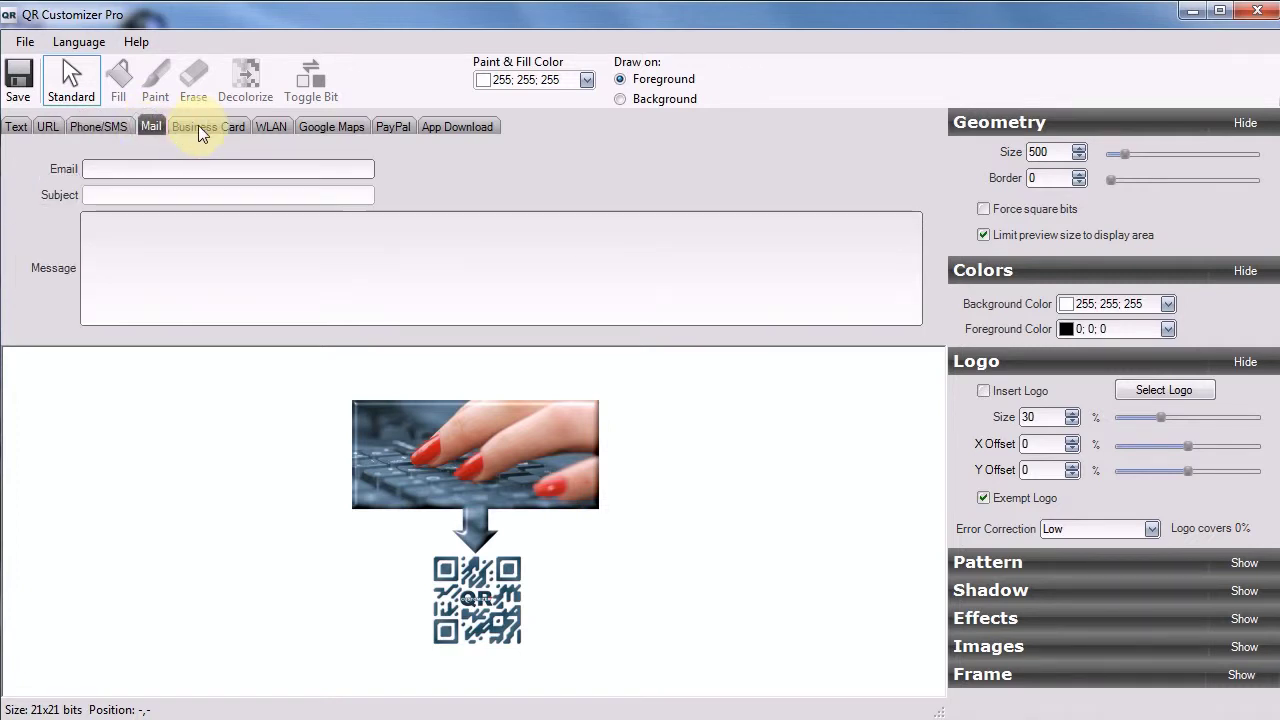
{"action": "left_click", "coordinate": [198, 130]}
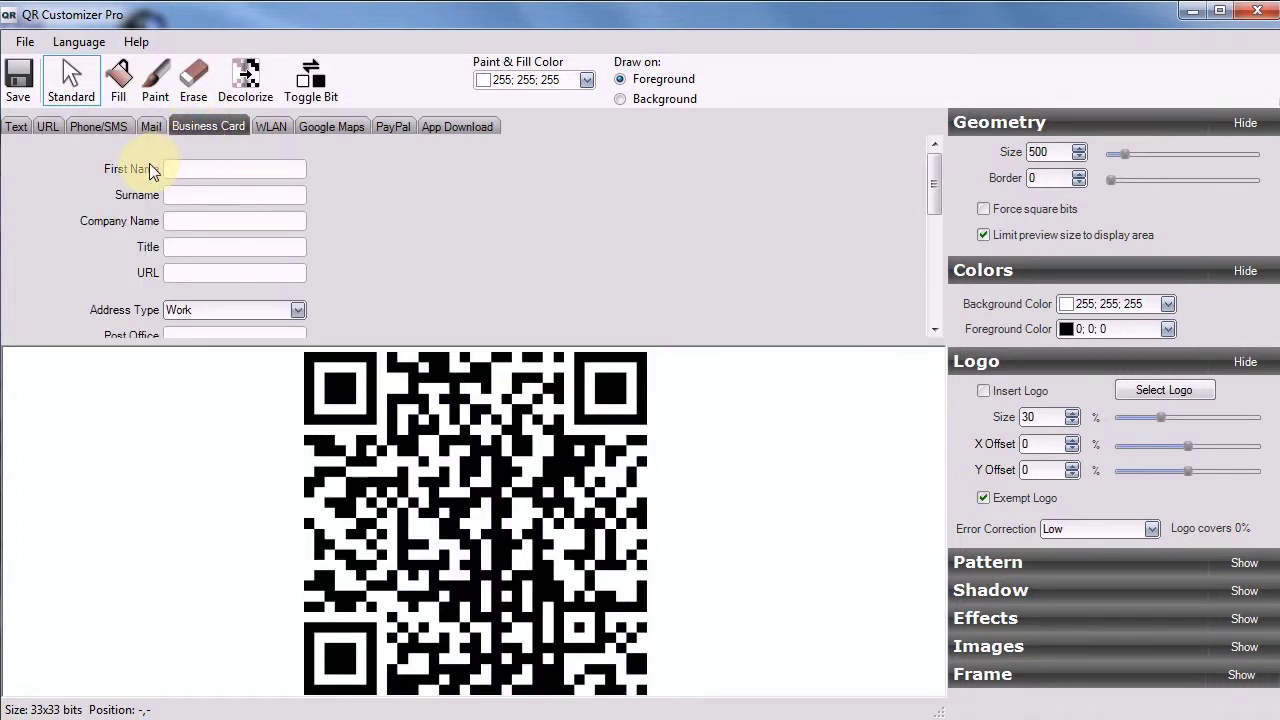
{"action": "left_click", "coordinate": [271, 128]}
{"action": "left_click", "coordinate": [335, 130]}
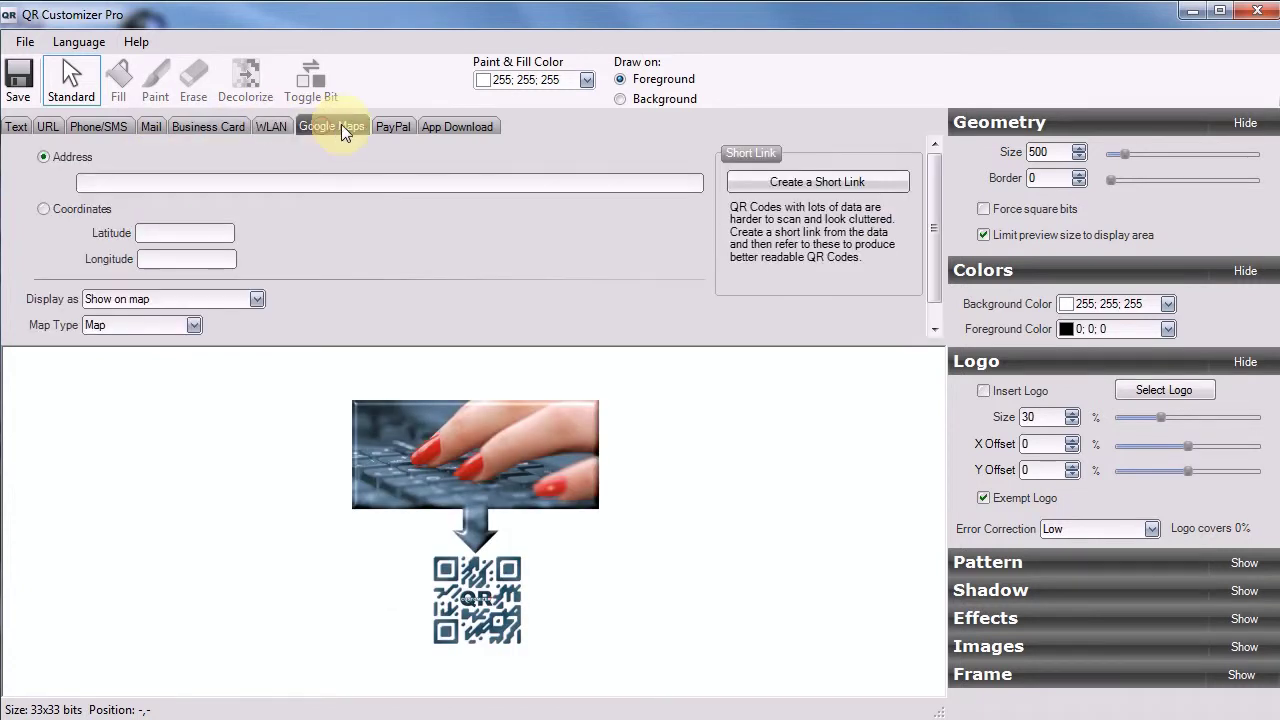
{"action": "left_click", "coordinate": [386, 131]}
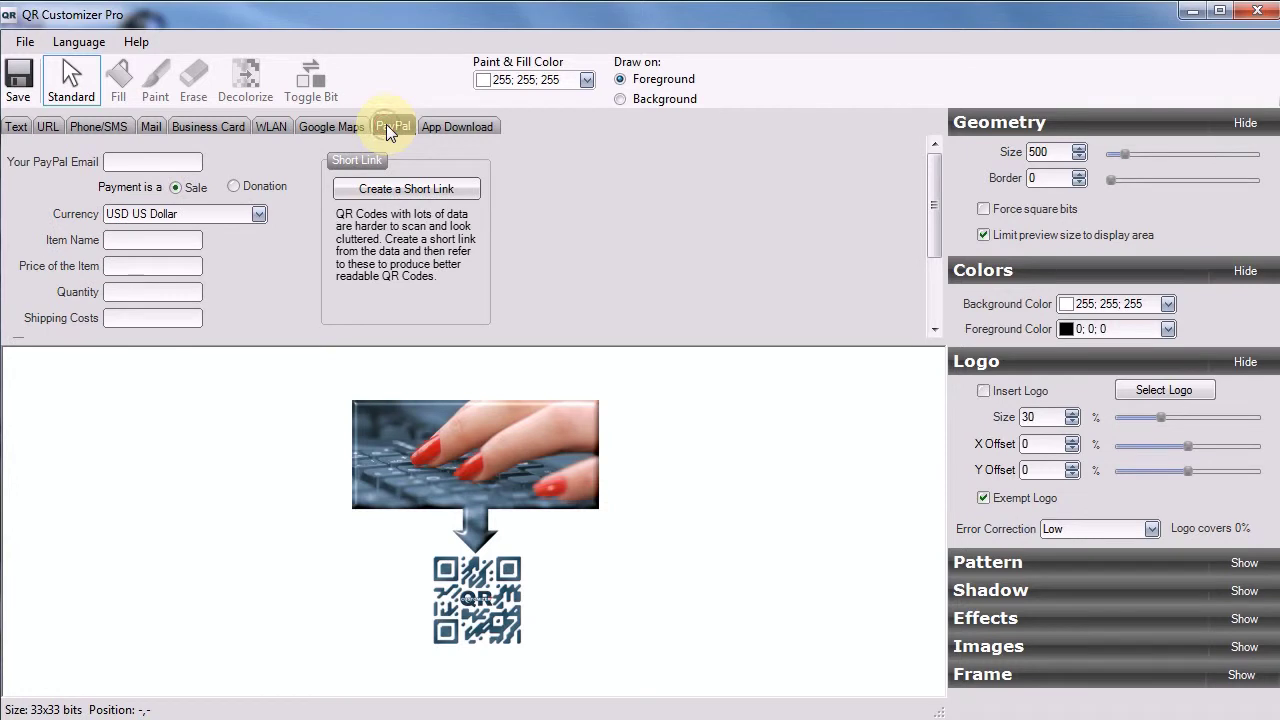
{"action": "left_click", "coordinate": [470, 130]}
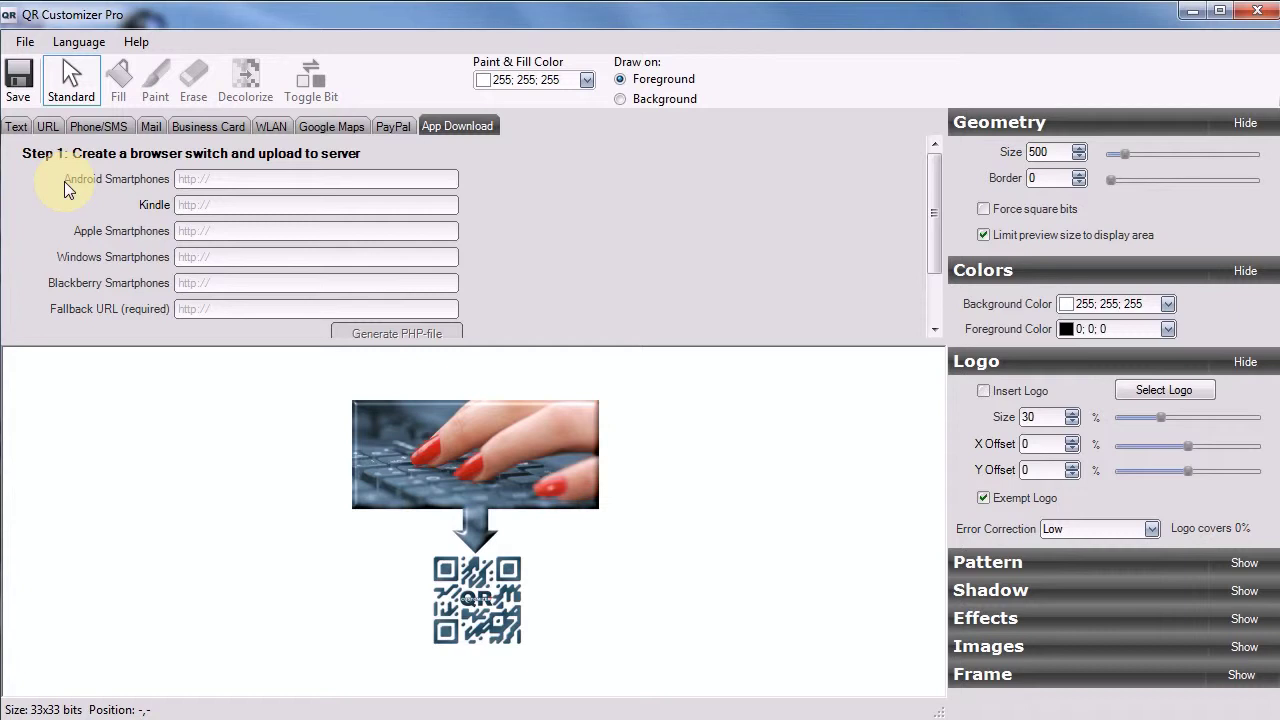
{"action": "left_click", "coordinate": [45, 128]}
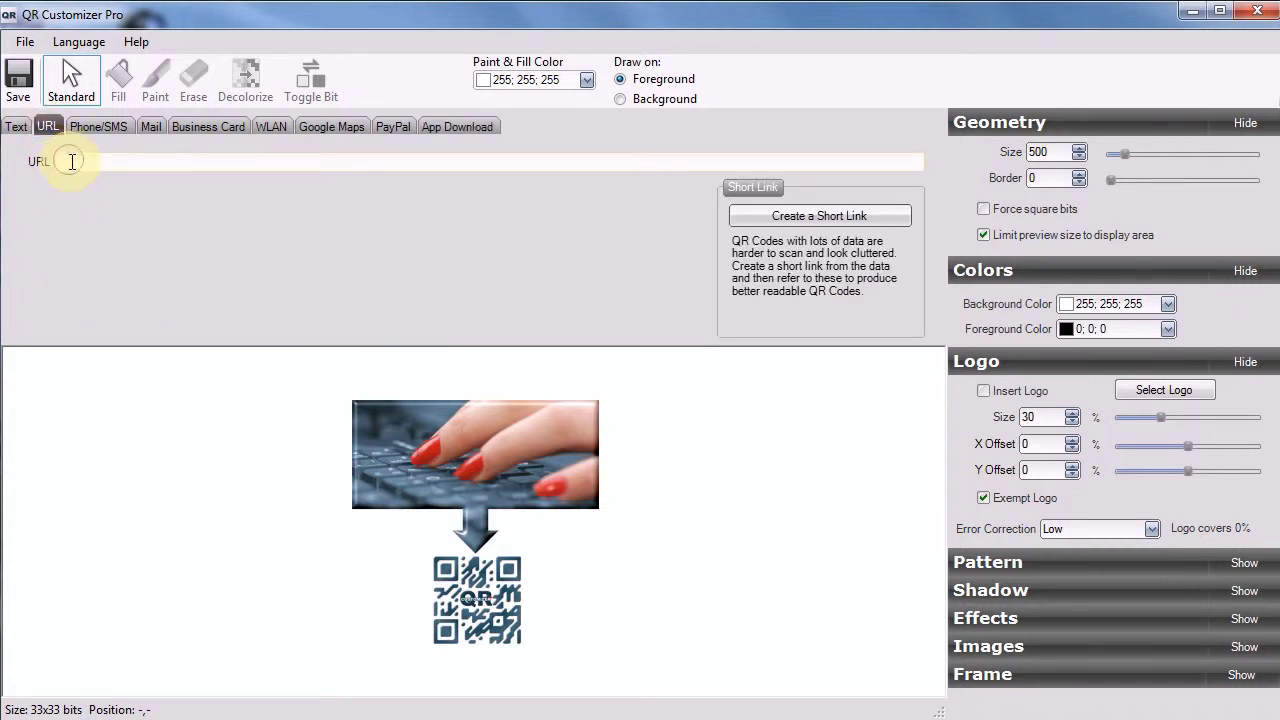
{"action": "left_click", "coordinate": [71, 161]}
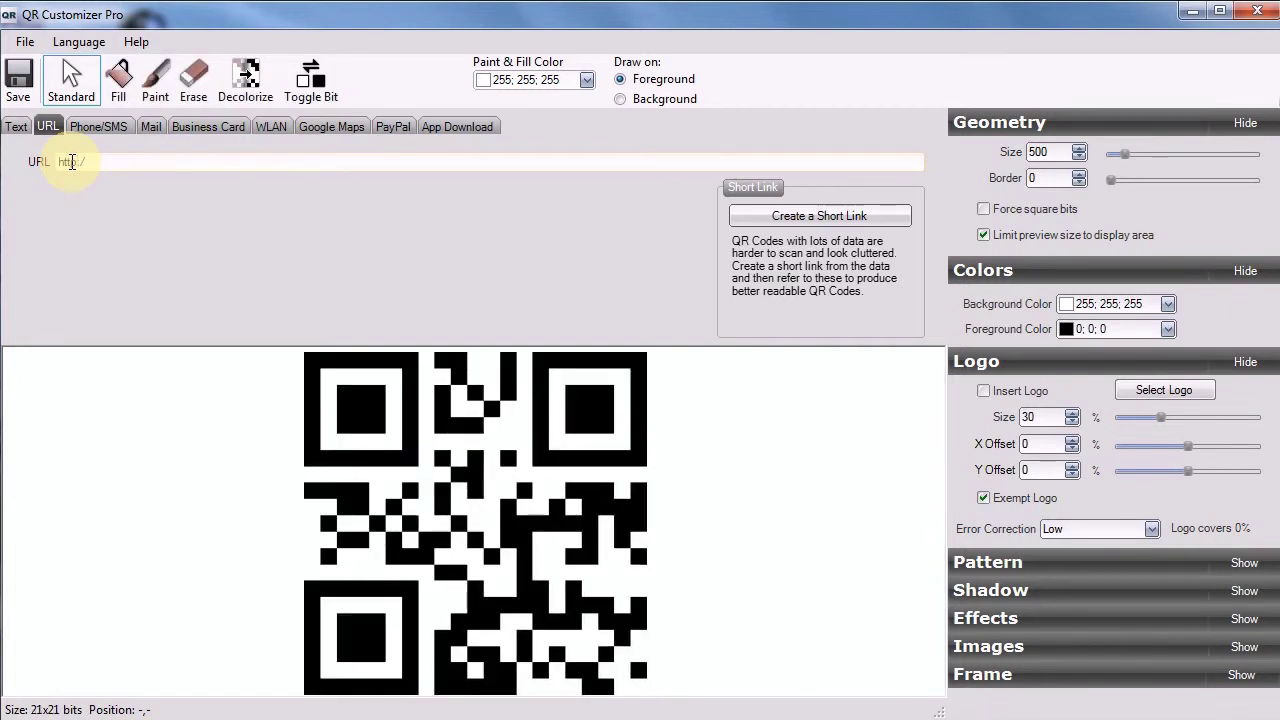
{"action": "type", "text": "www.qr"}
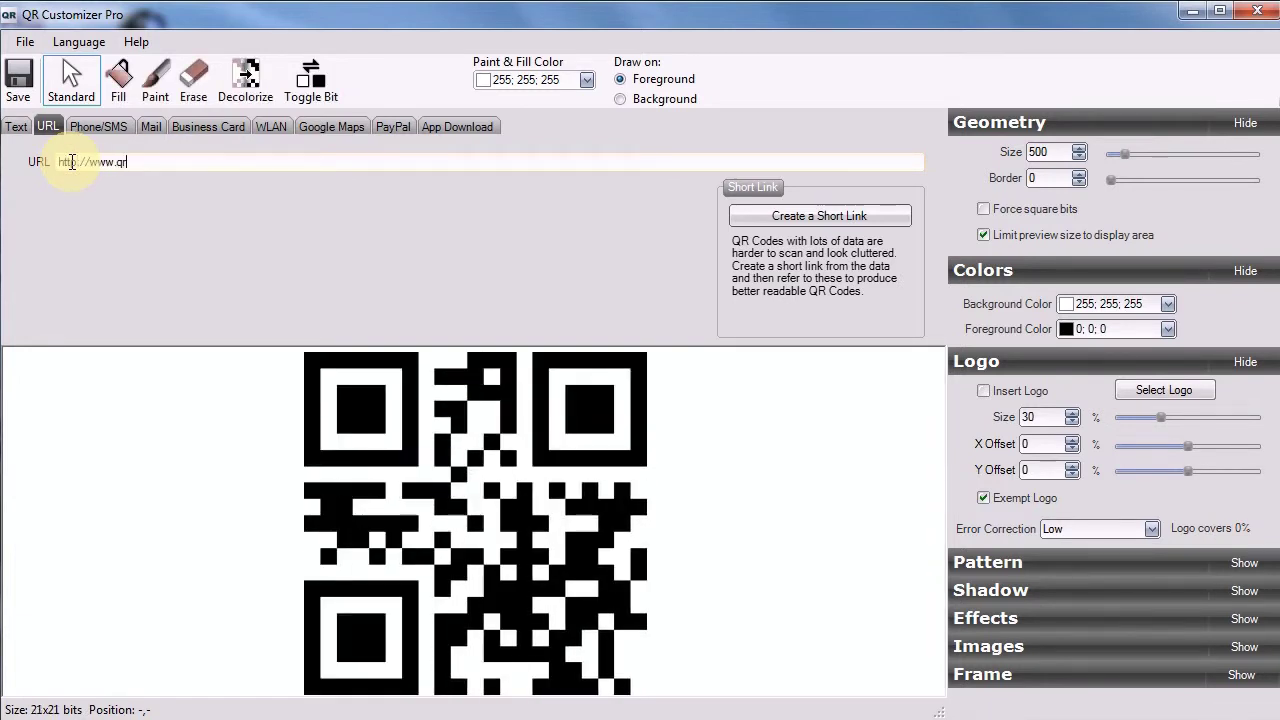
{"action": "type", "text": "customiz"}
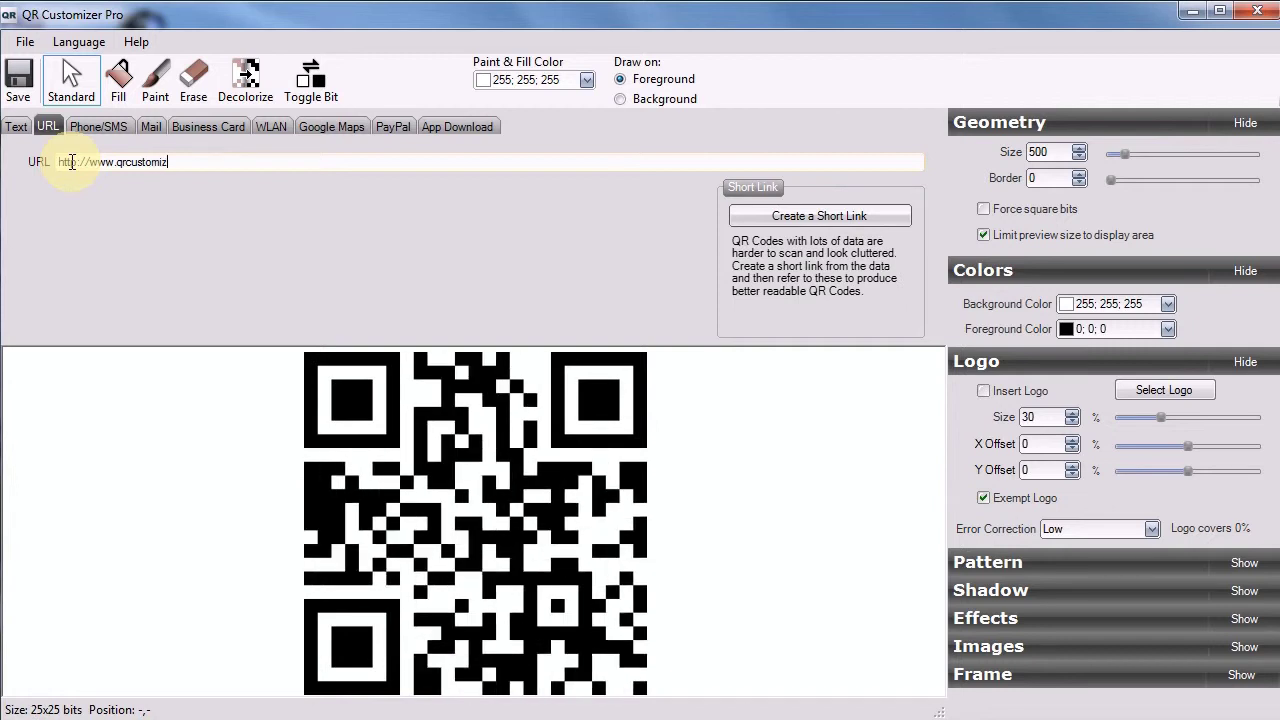
{"action": "type", "text": "erpro."}
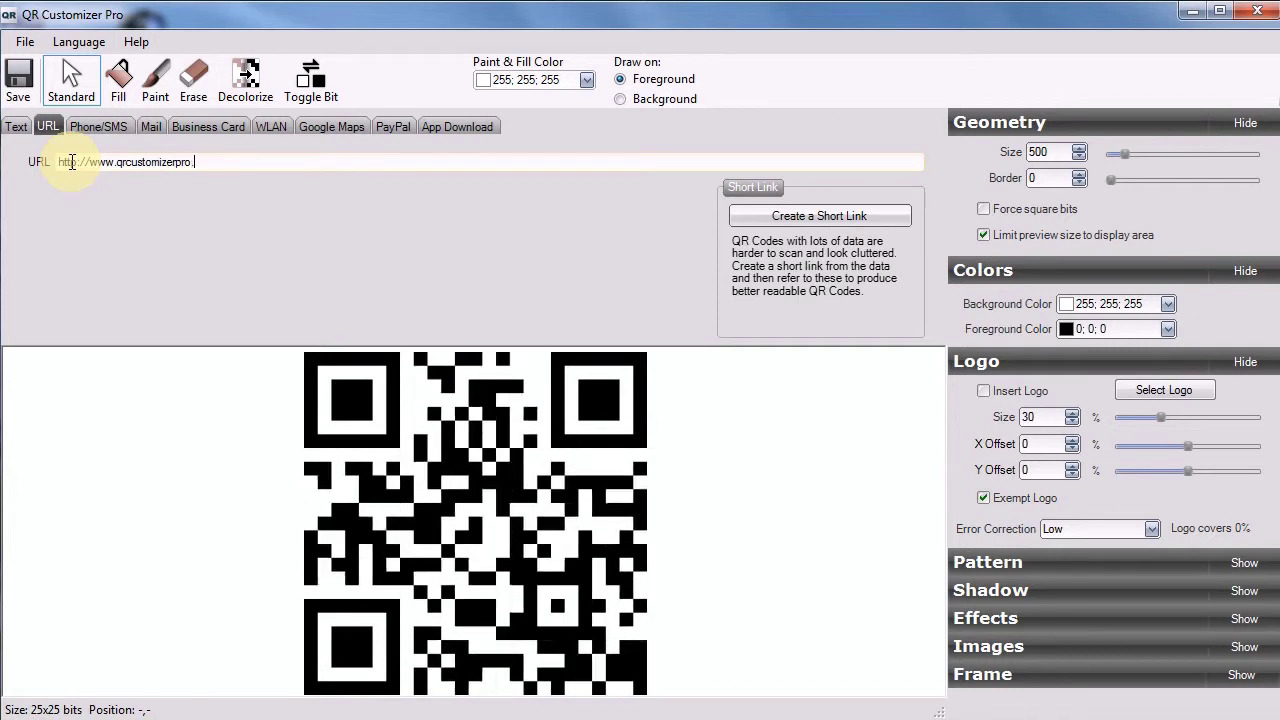
{"action": "type", "text": "com"}
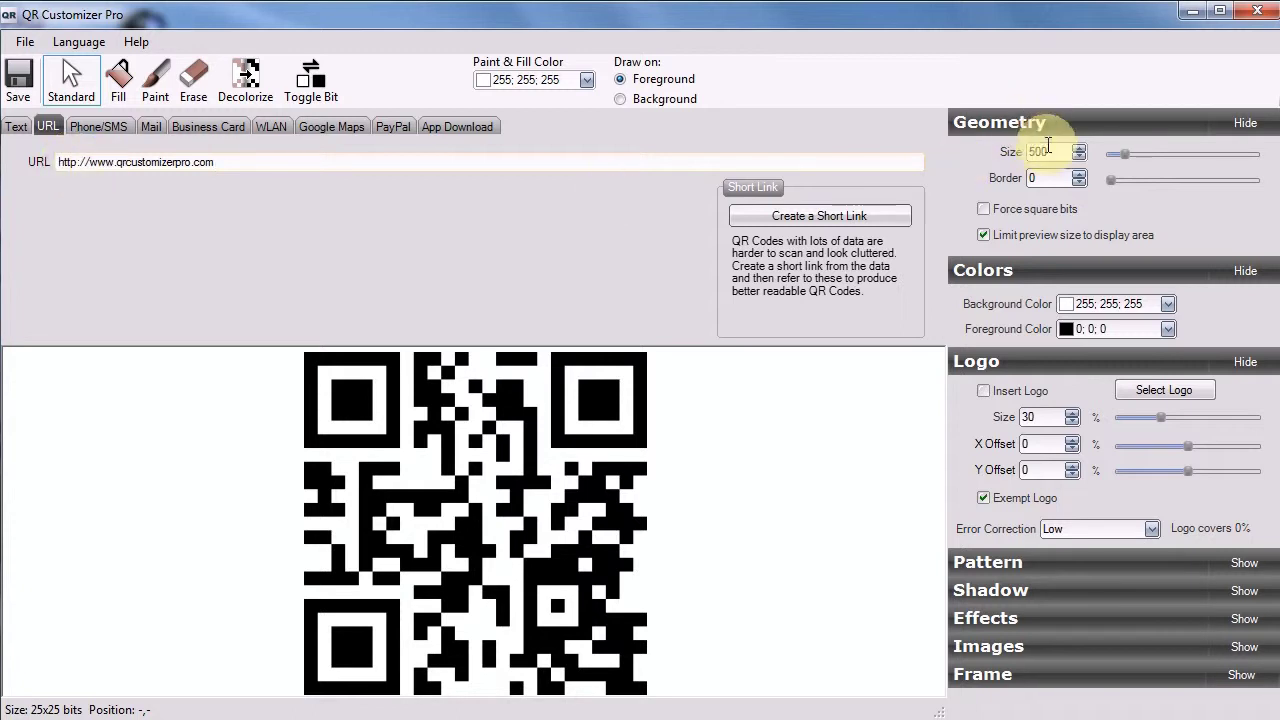
Set the QR code size to 333 and the border to 20
{"action": "left_click_drag", "start_coordinate": [1123, 155], "coordinate": [957, 150]}
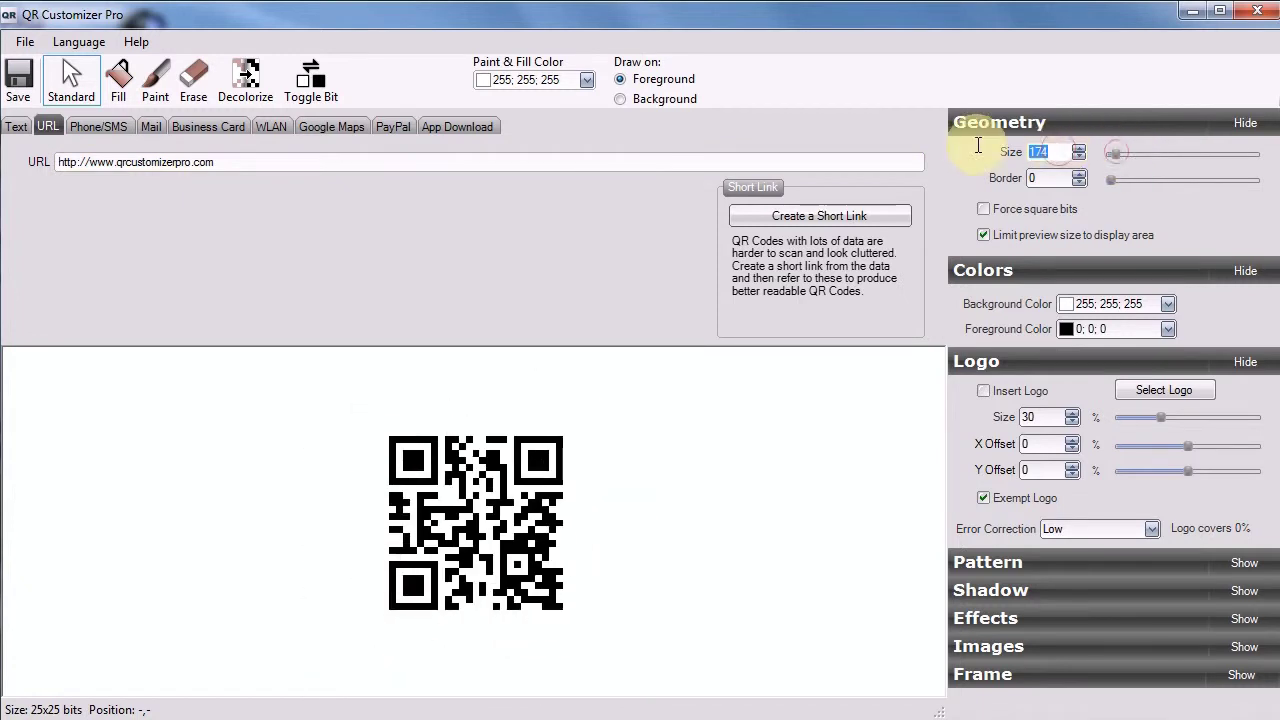
{"action": "type", "text": "333"}
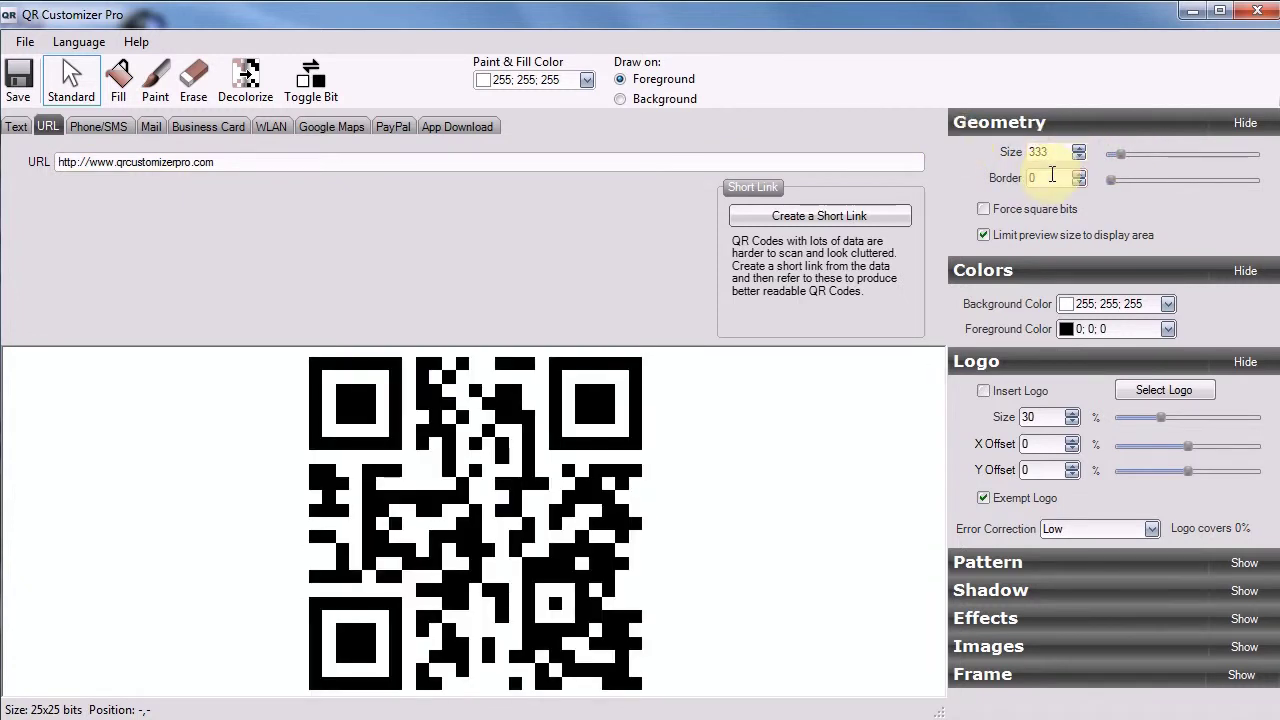
{"action": "key", "text": "Tab"}
{"action": "type", "text": "20"}
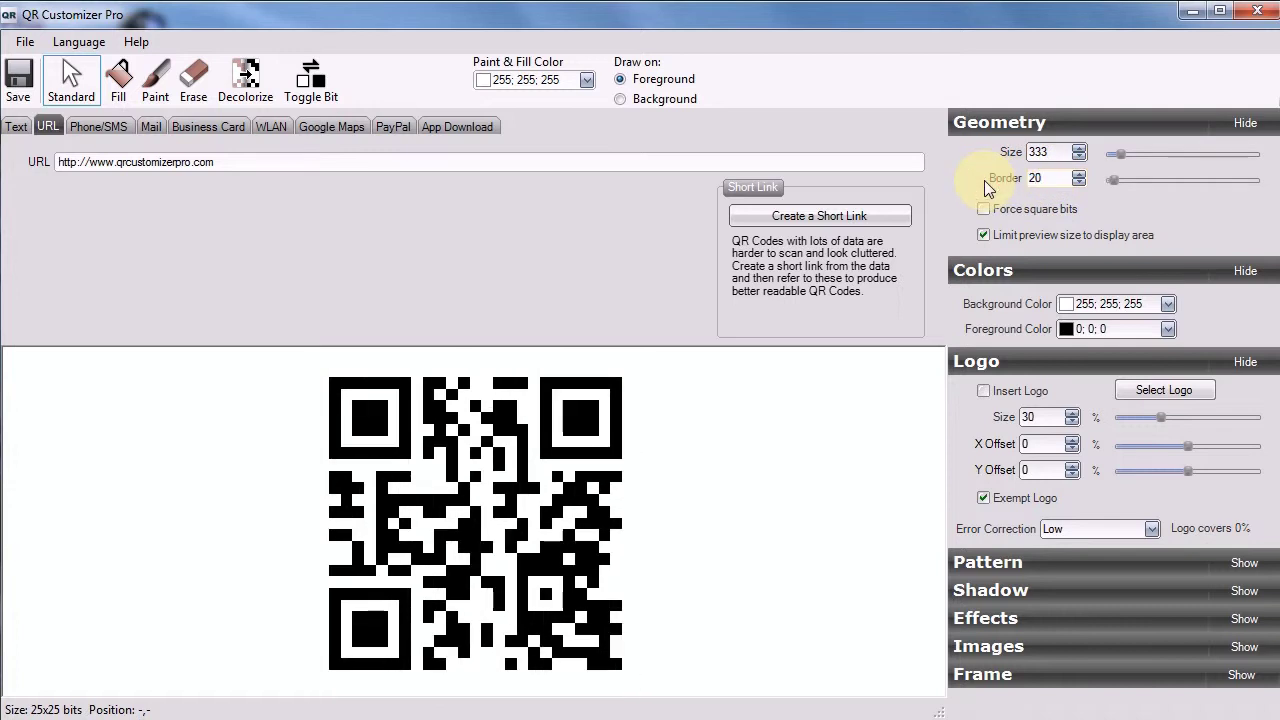
Color the modules navy #1E2148 and the background pale yellow #F8FFD0
{"action": "left_click", "coordinate": [1168, 329]}
{"action": "left_click", "coordinate": [1002, 478]}
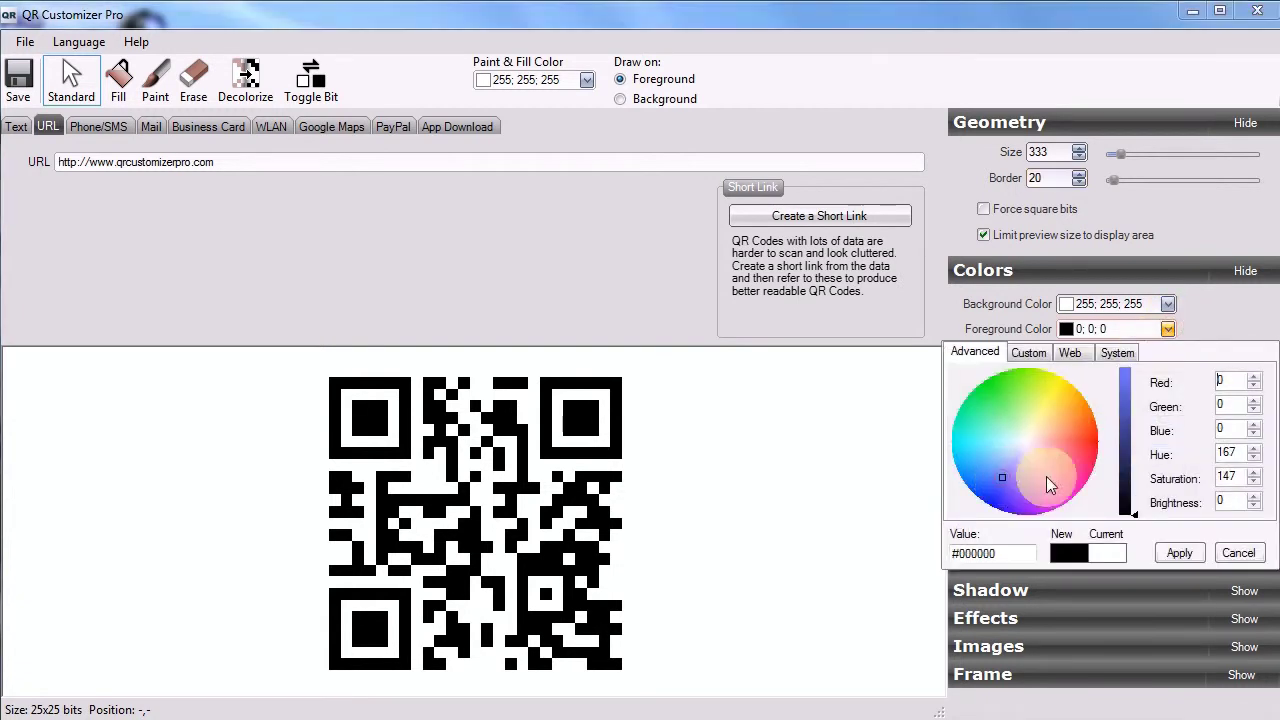
{"action": "left_click", "coordinate": [1126, 473]}
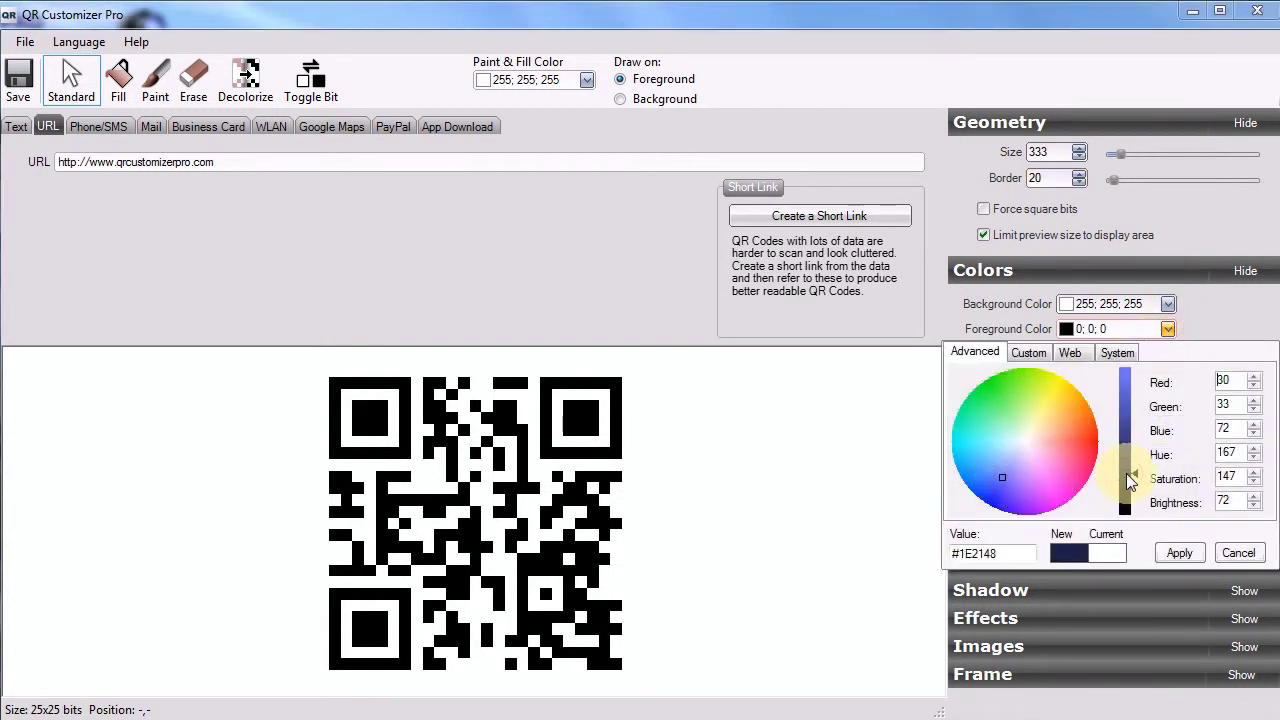
{"action": "left_click", "coordinate": [1179, 552]}
{"action": "left_click", "coordinate": [1167, 304]}
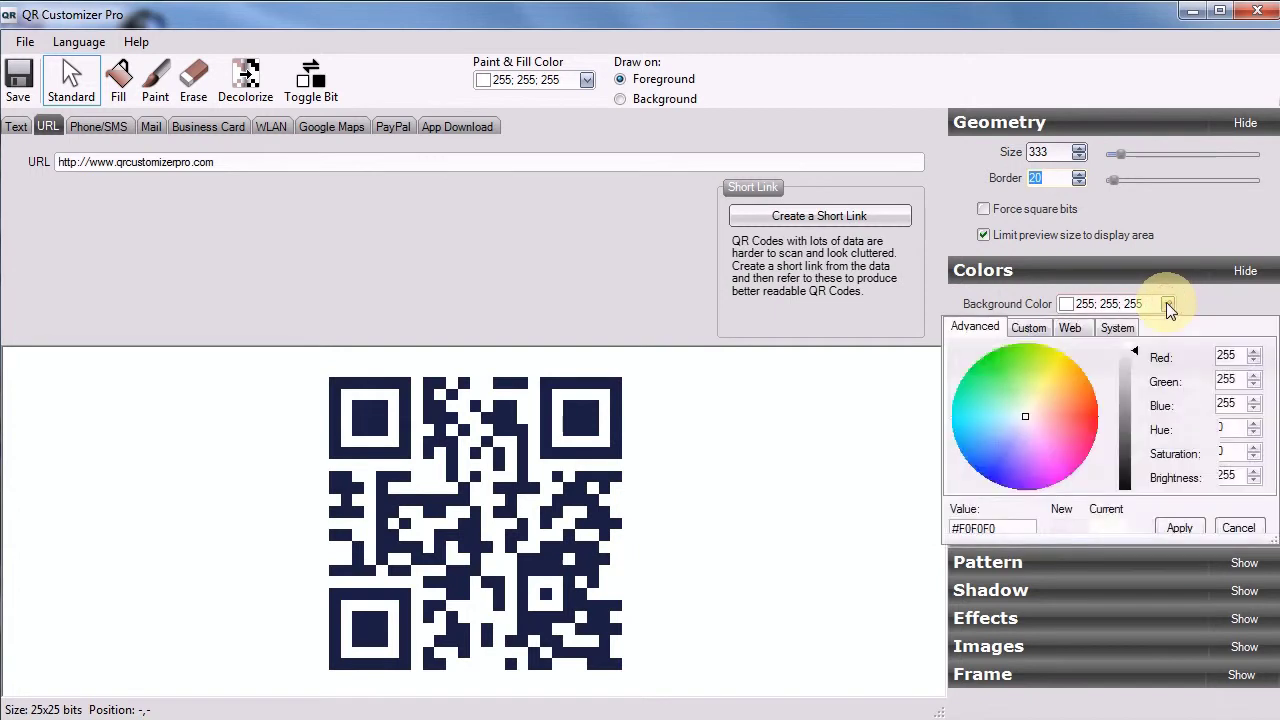
{"action": "left_click", "coordinate": [1030, 403]}
{"action": "left_click", "coordinate": [1180, 529]}
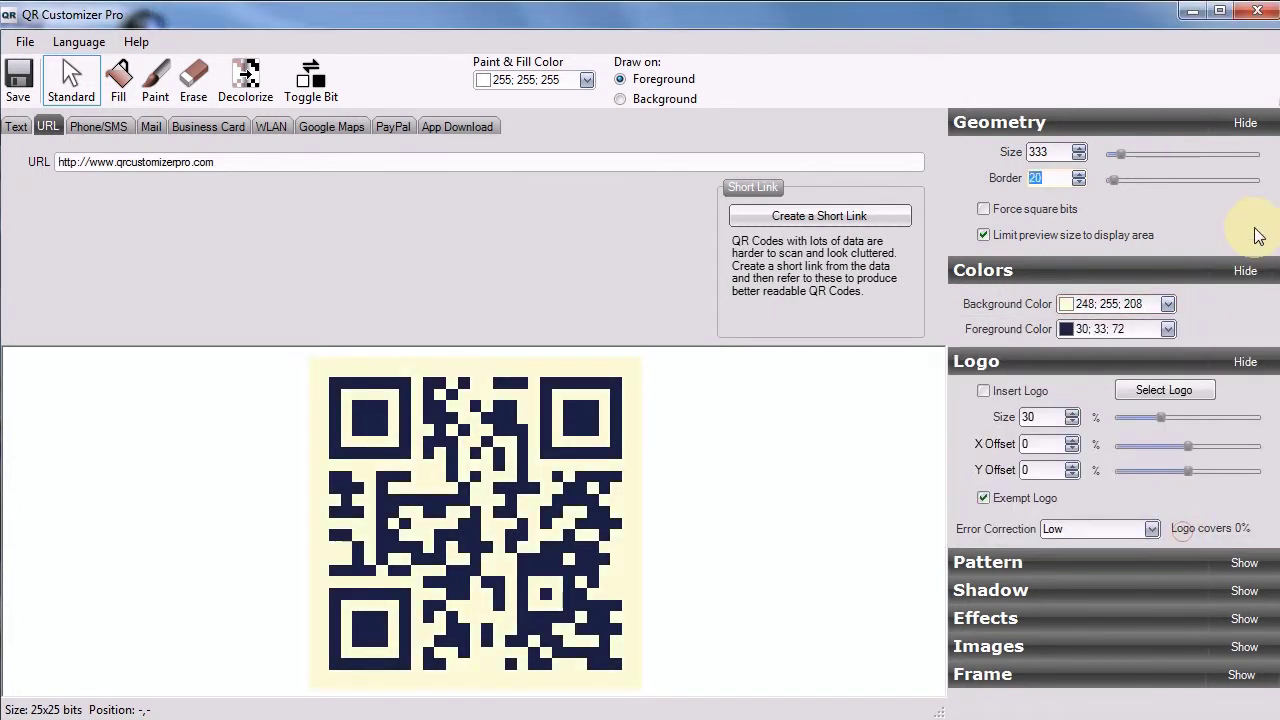
{"action": "left_click", "coordinate": [1246, 271]}
Centre the radioactive.png logo on the code, enlarged to logo size 36
{"action": "left_click", "coordinate": [1245, 123]}
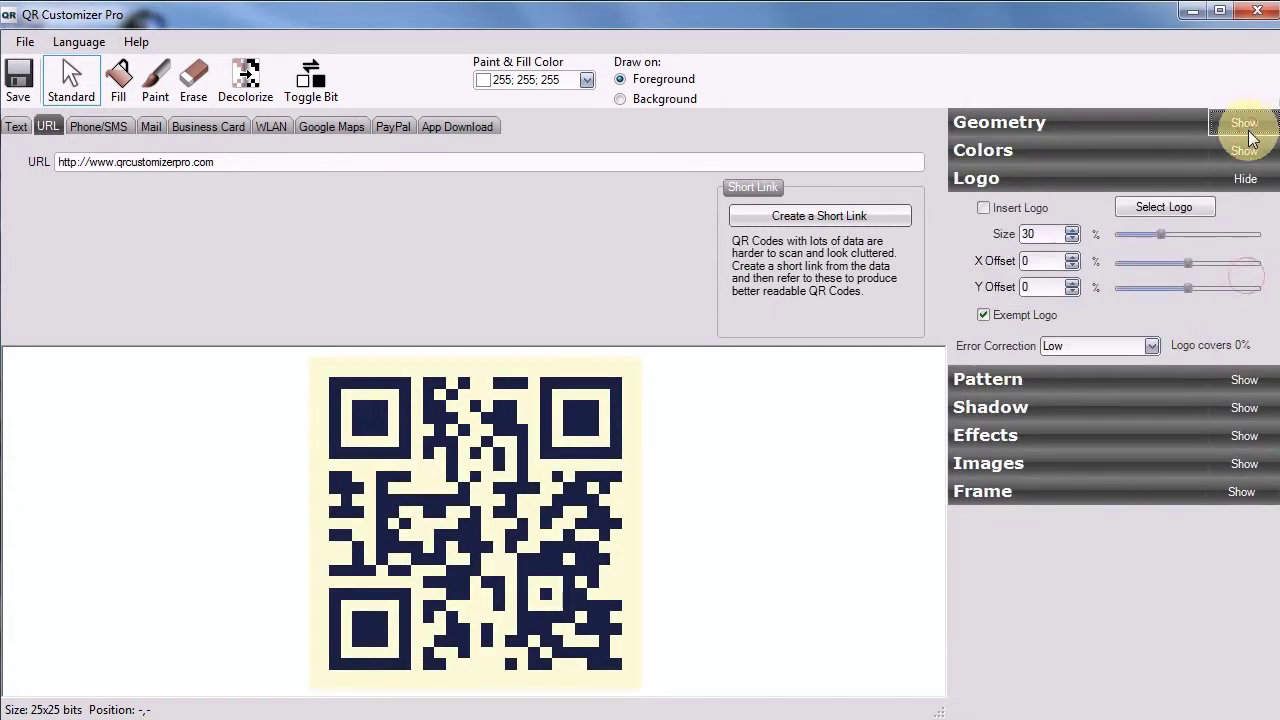
{"action": "left_click", "coordinate": [1165, 209]}
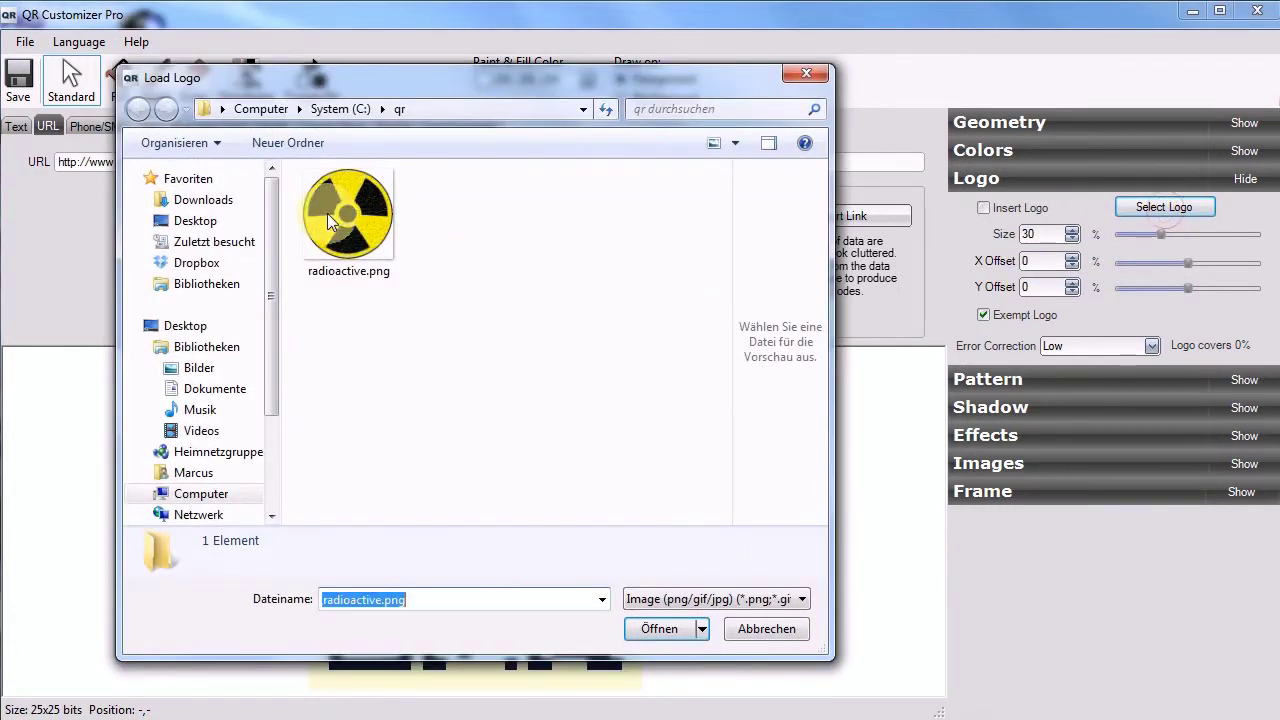
{"action": "double_click", "coordinate": [345, 223]}
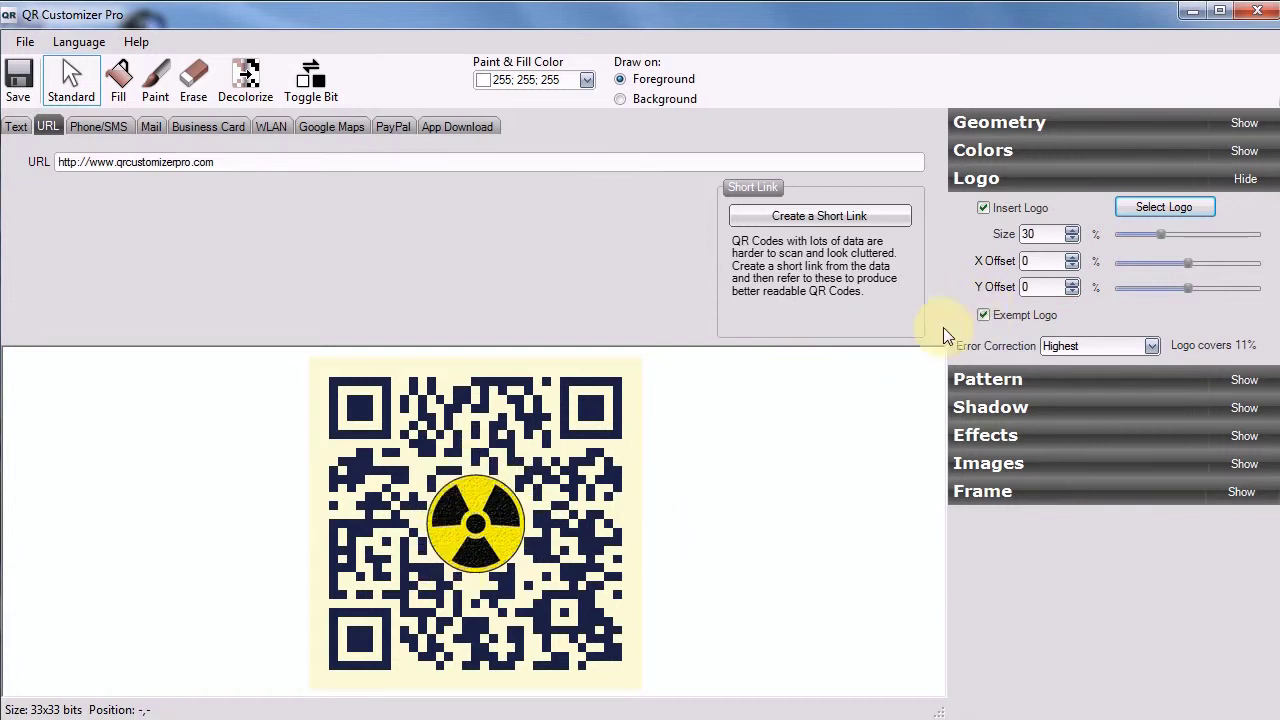
{"action": "left_click", "coordinate": [985, 315]}
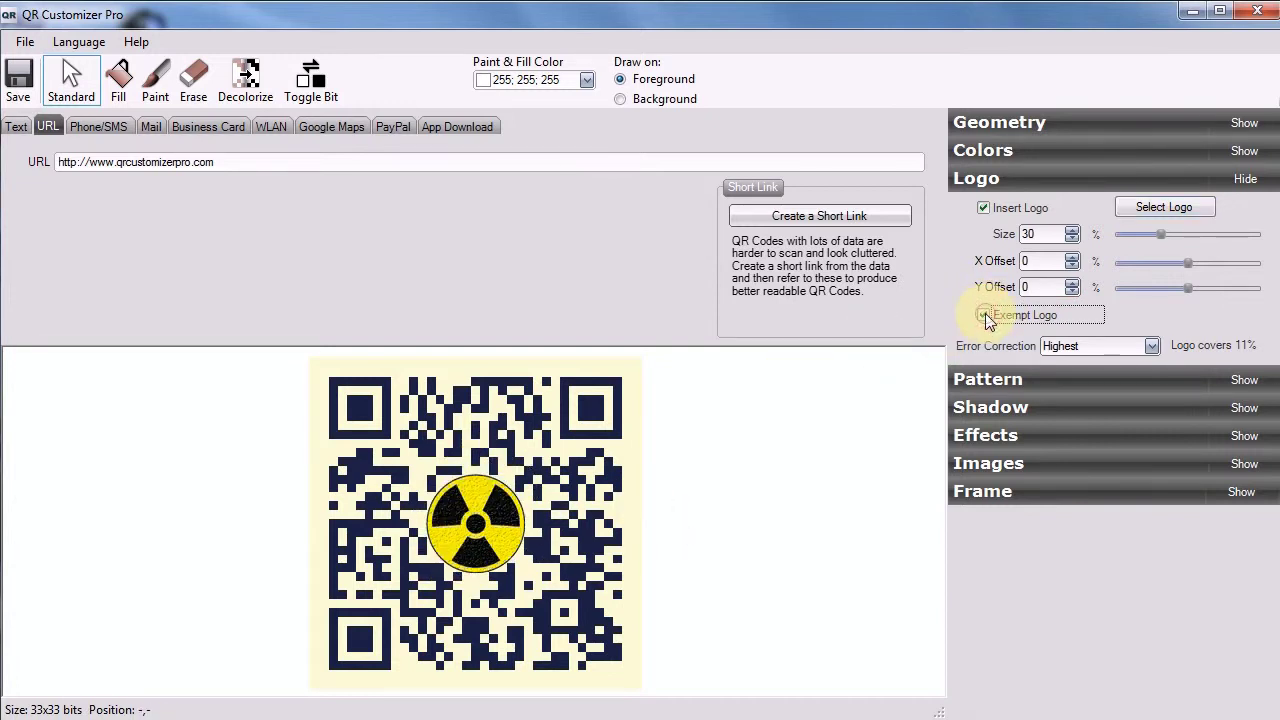
{"action": "left_click_drag", "start_coordinate": [1150, 234], "coordinate": [1171, 231]}
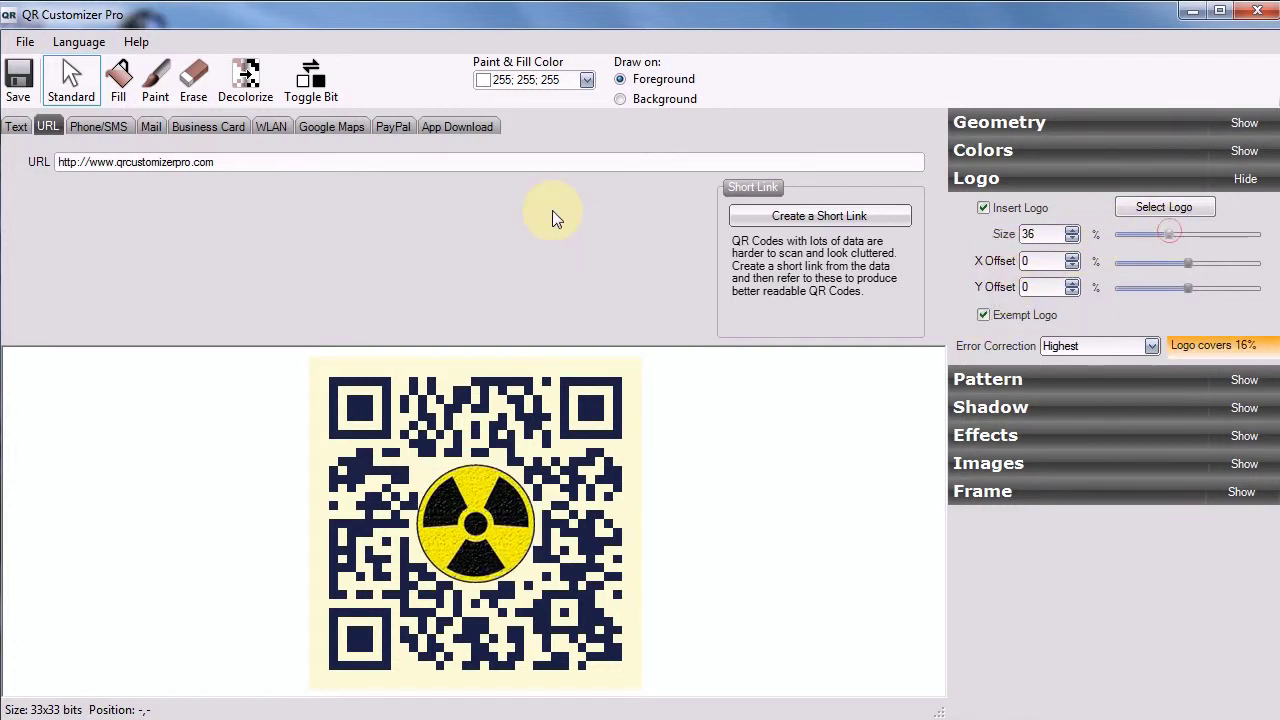
{"action": "left_click", "coordinate": [310, 80]}
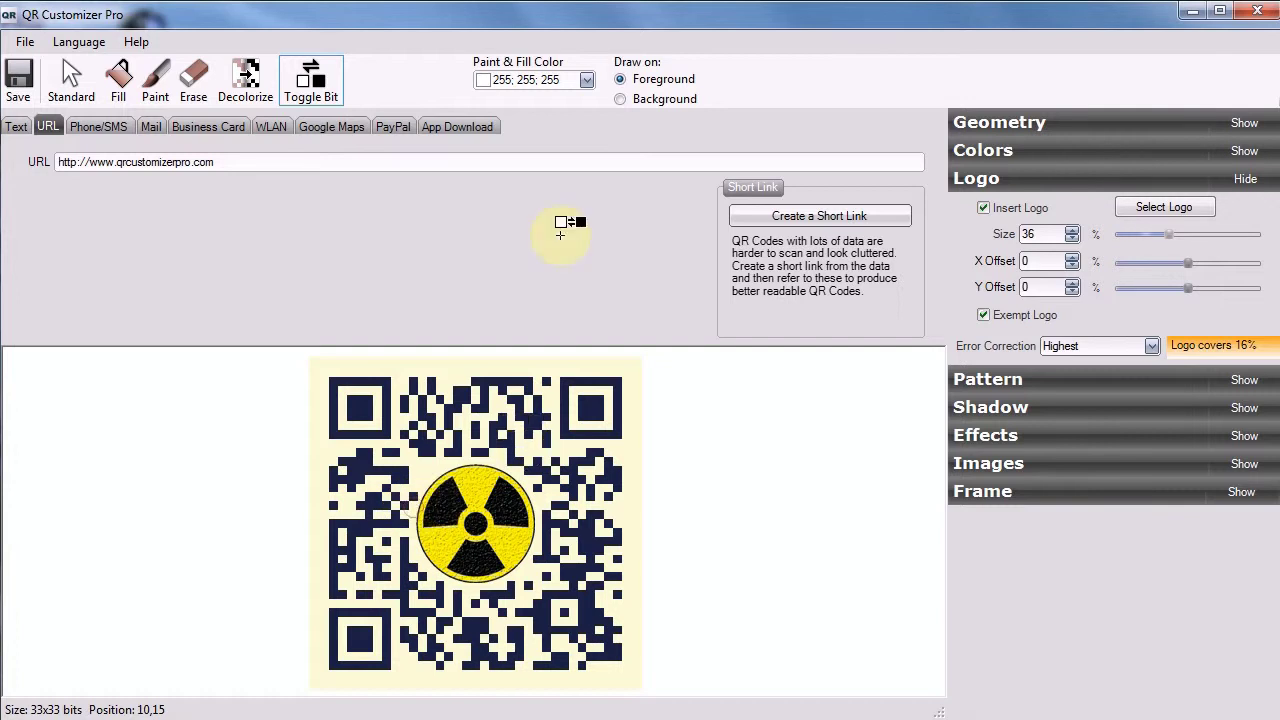
Apply the 3D block bit pattern with its 3D effects kept on
{"action": "left_click", "coordinate": [1245, 380]}
{"action": "left_click", "coordinate": [1031, 405]}
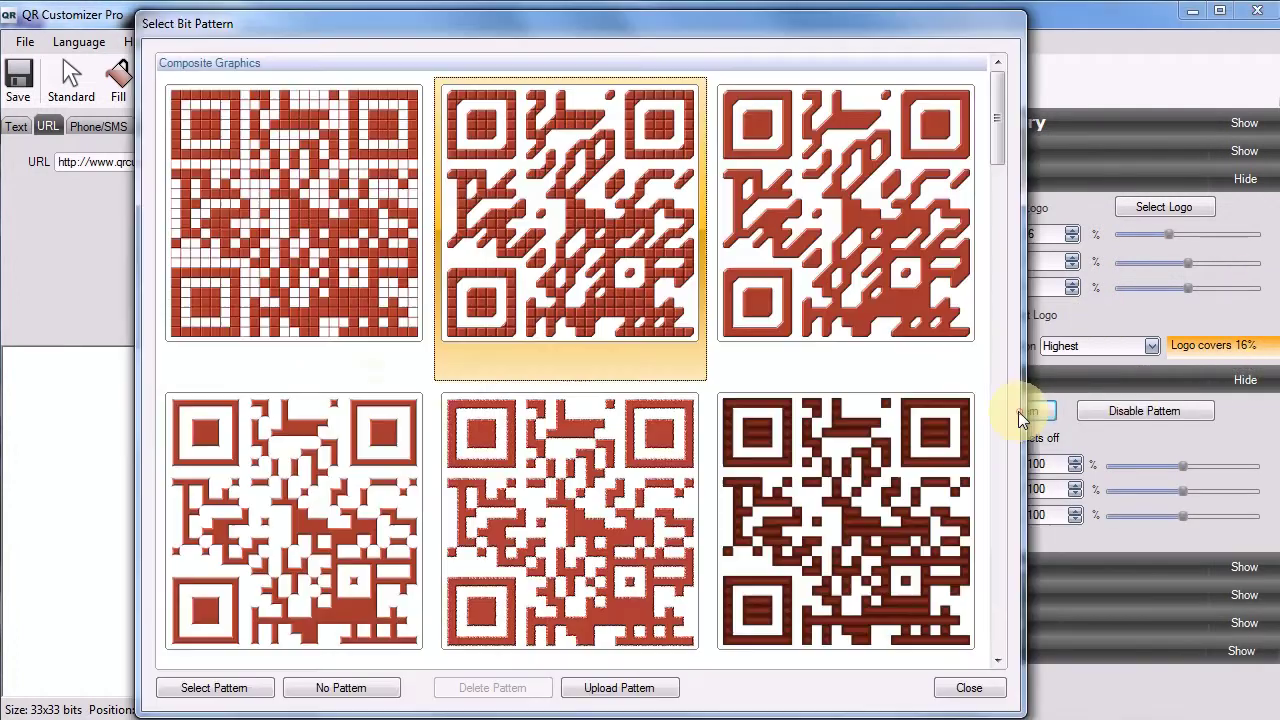
{"action": "double_click", "coordinate": [562, 228]}
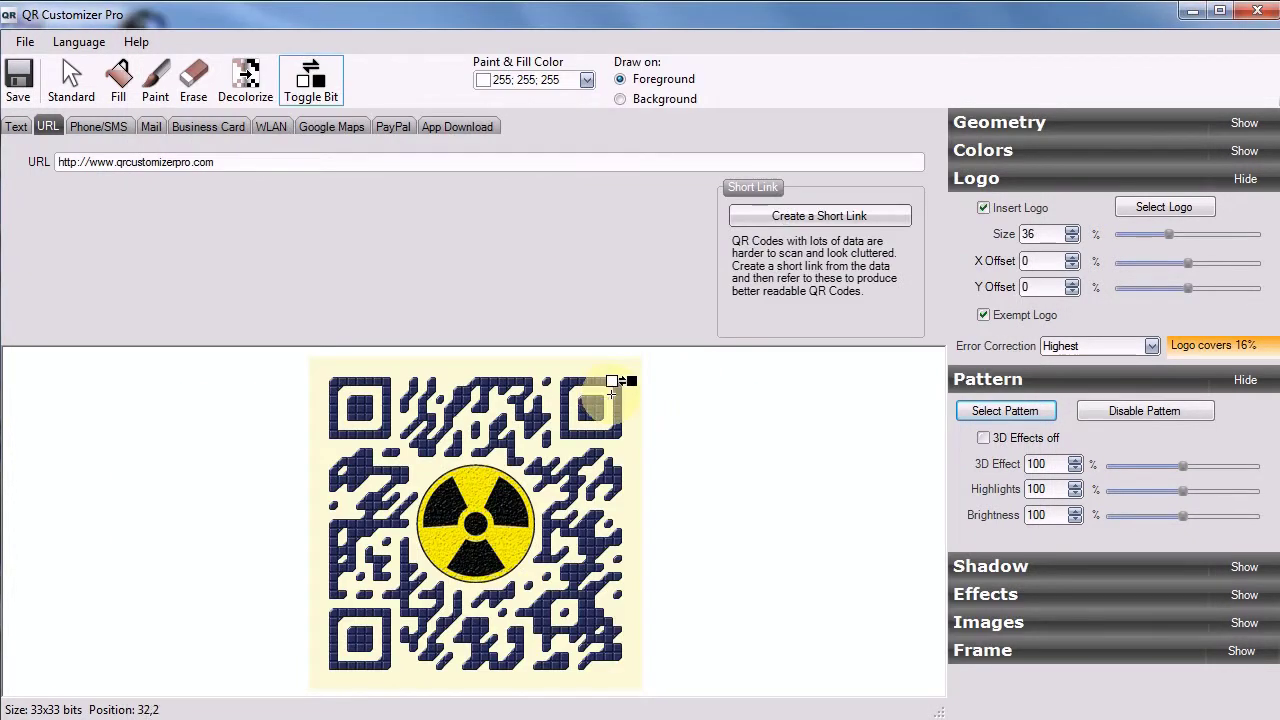
{"action": "left_click", "coordinate": [987, 438]}
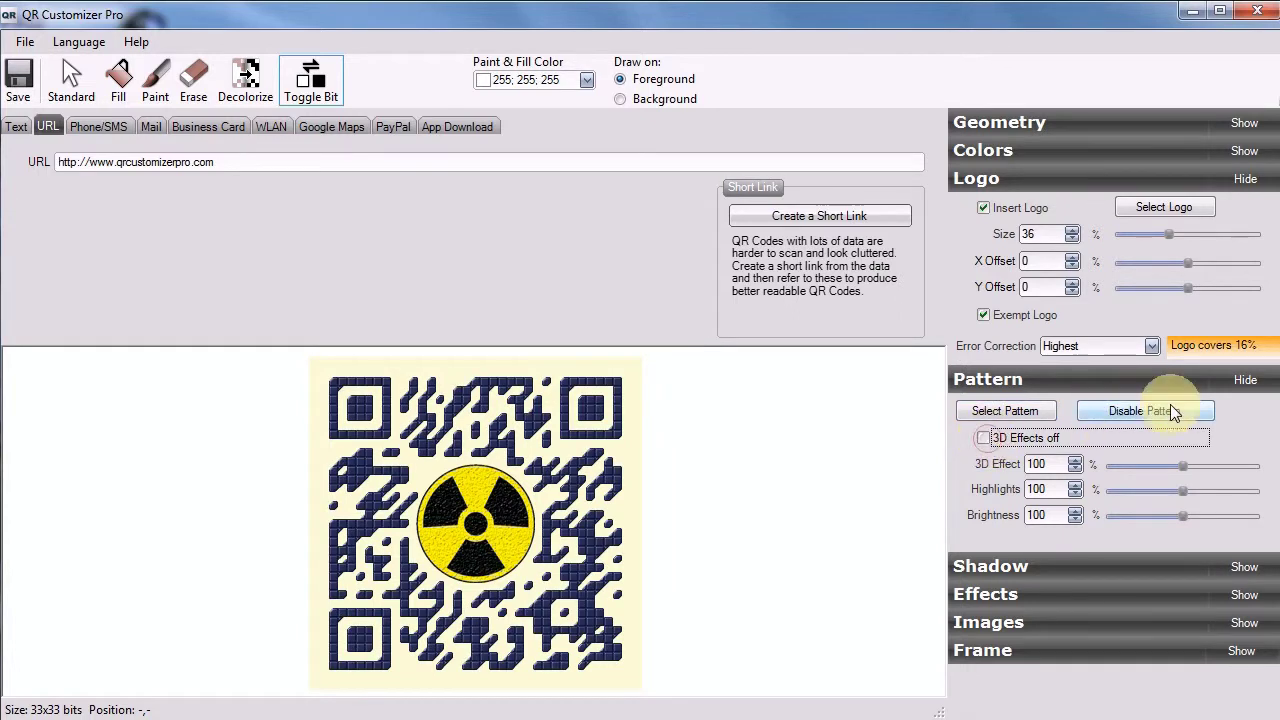
{"action": "left_click", "coordinate": [1247, 381]}
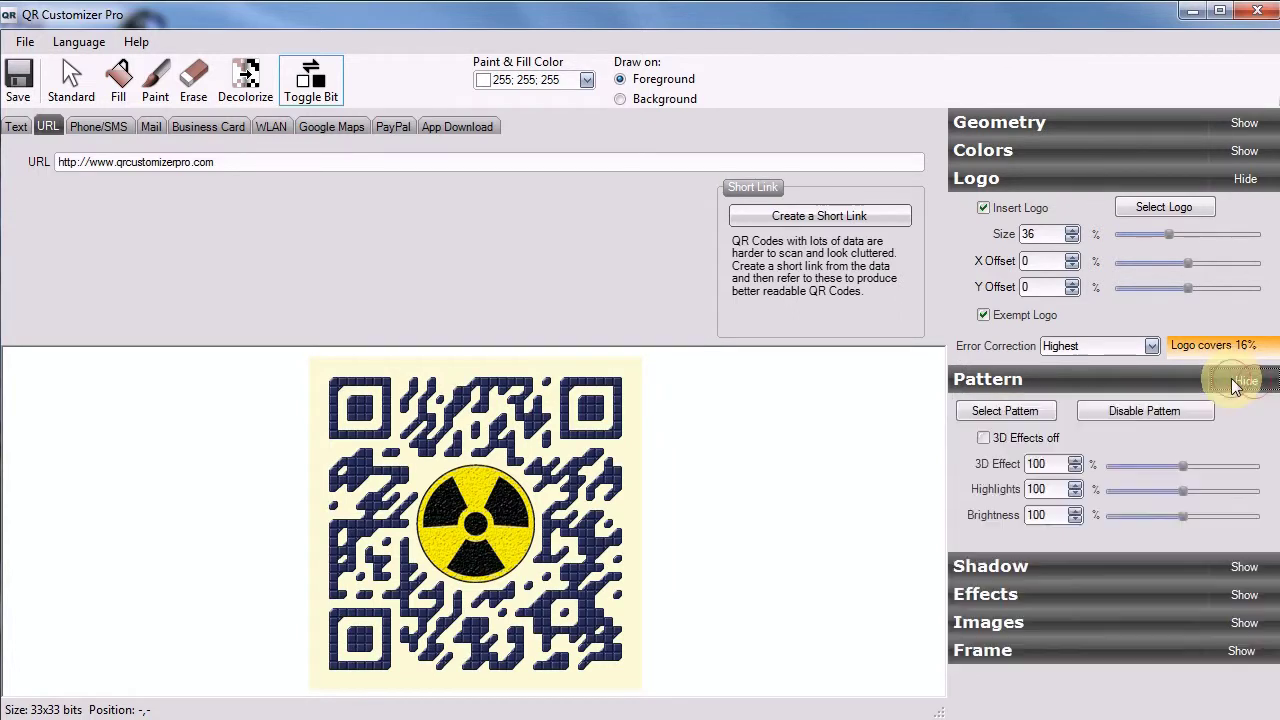
{"action": "left_click", "coordinate": [1245, 382]}
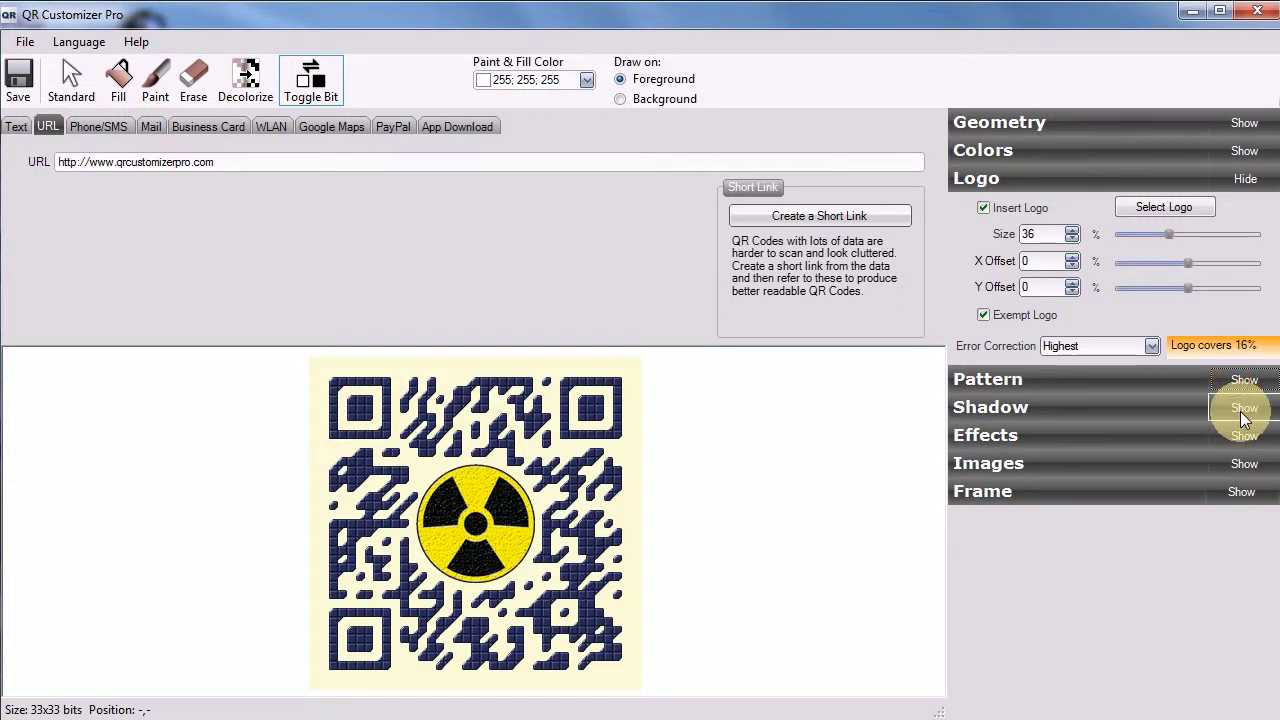
Add a black shadow to the code with blur about 30
{"action": "left_click", "coordinate": [1244, 410]}
{"action": "left_click", "coordinate": [983, 440]}
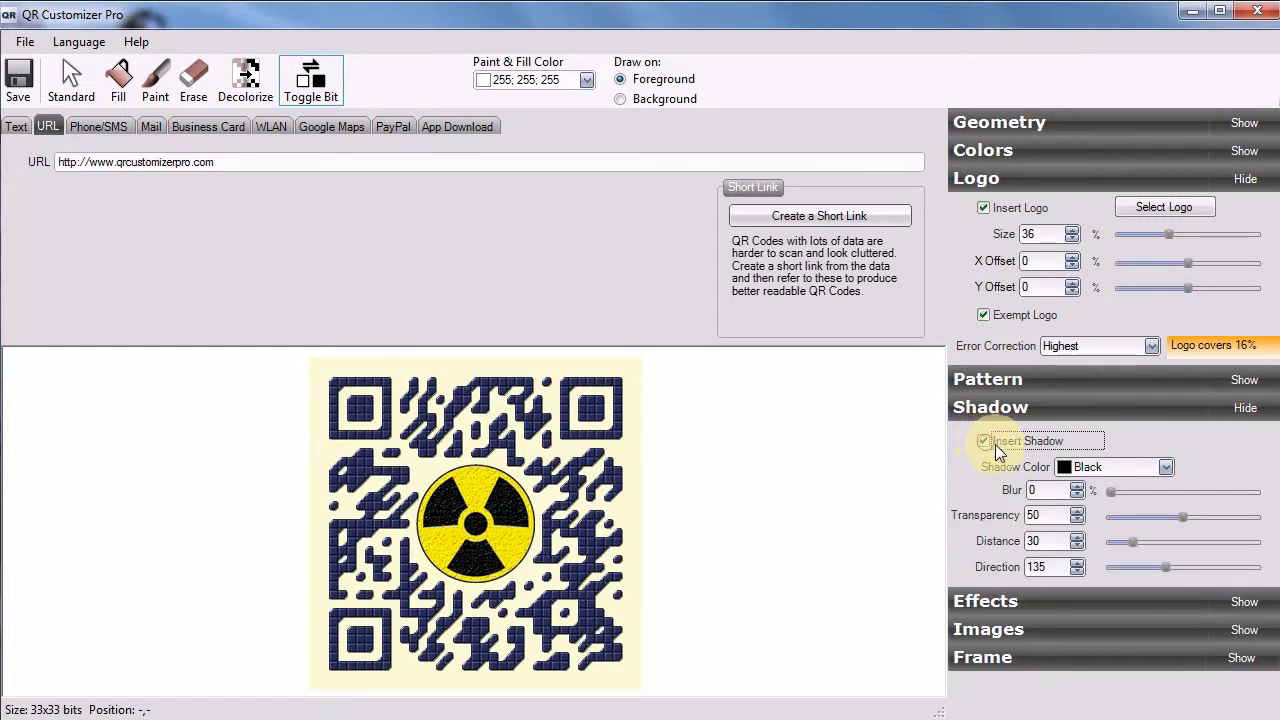
{"action": "left_click_drag", "start_coordinate": [1112, 492], "coordinate": [1202, 490]}
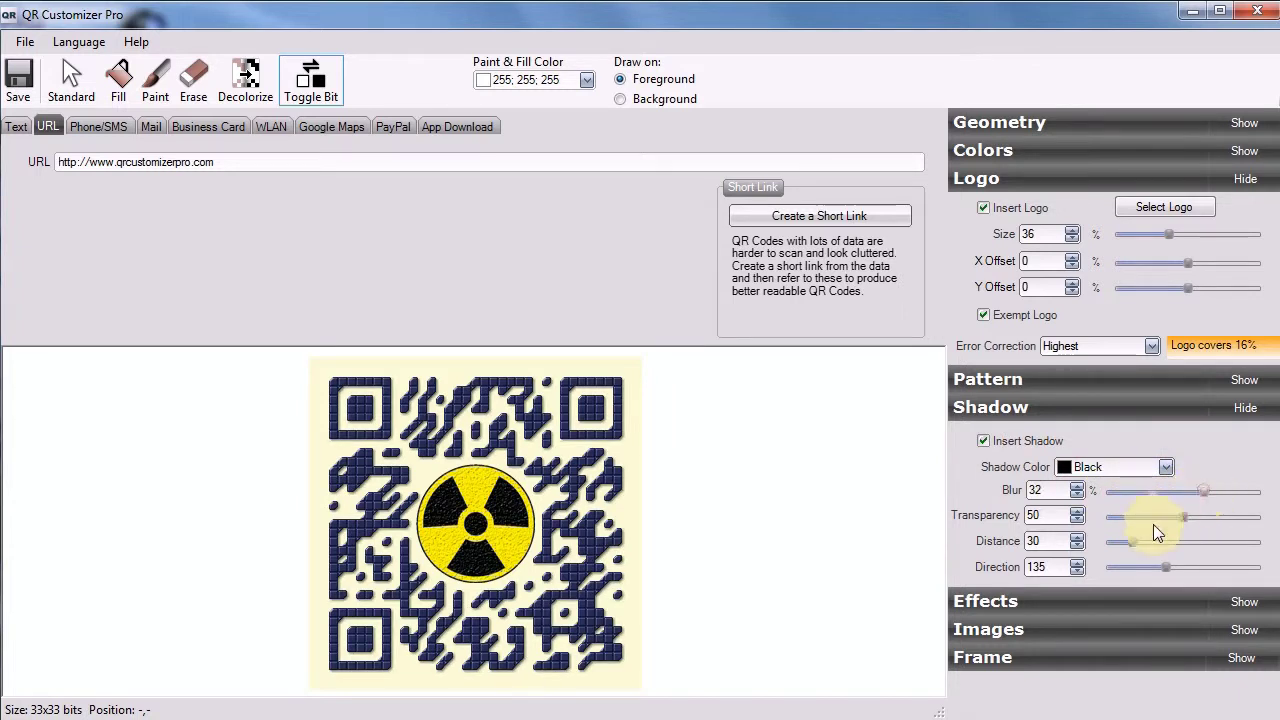
{"action": "left_click", "coordinate": [1245, 407]}
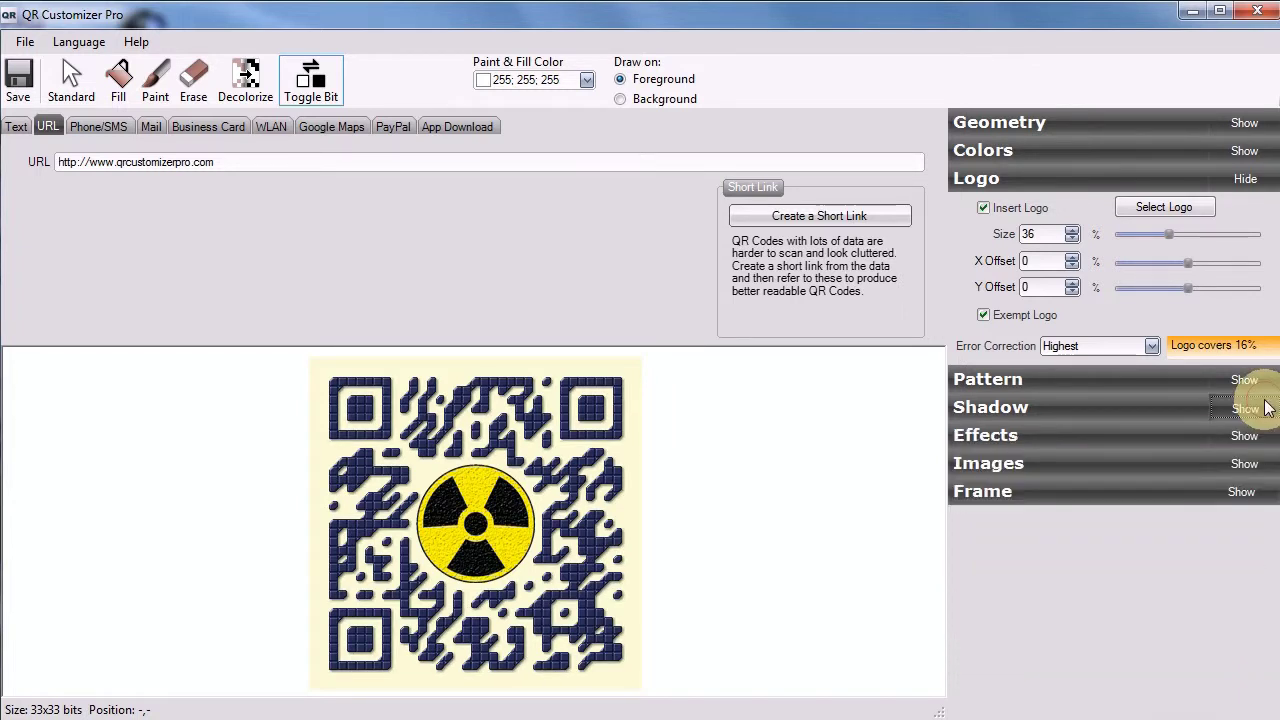
Apply the fourth effect, a shaded surface look, to the code
{"action": "left_click", "coordinate": [1254, 440]}
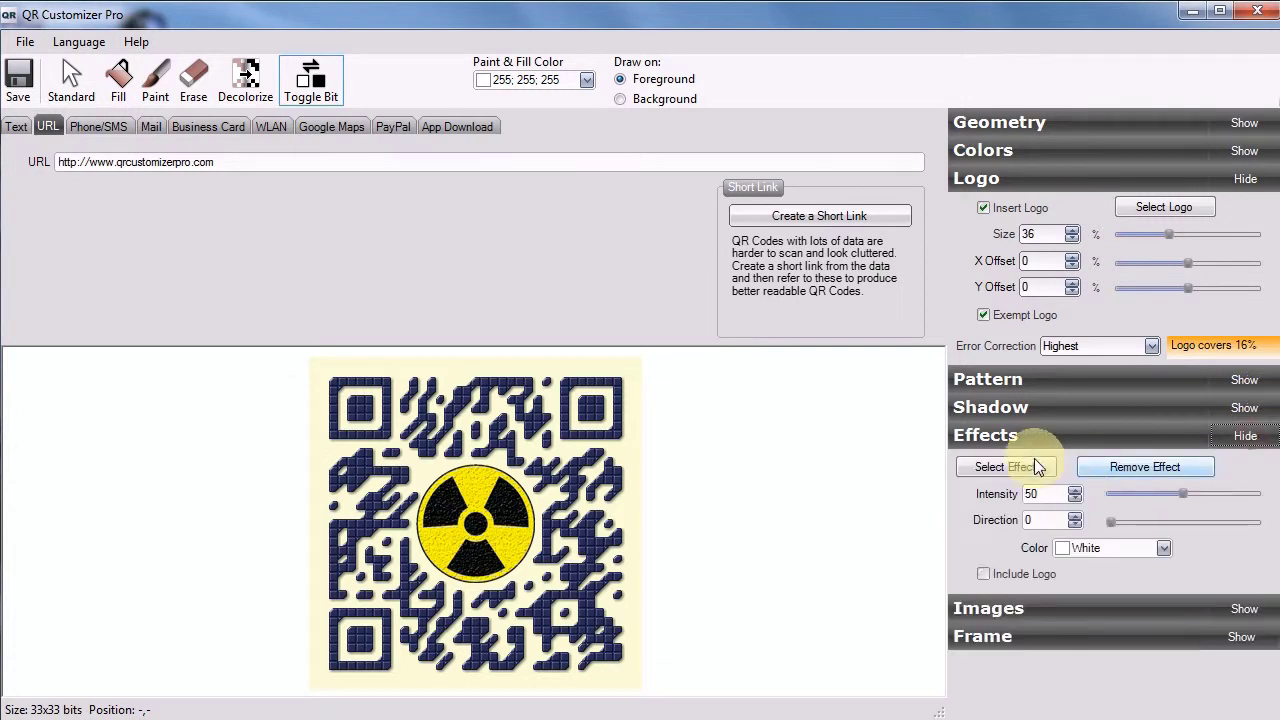
{"action": "left_click", "coordinate": [1007, 470]}
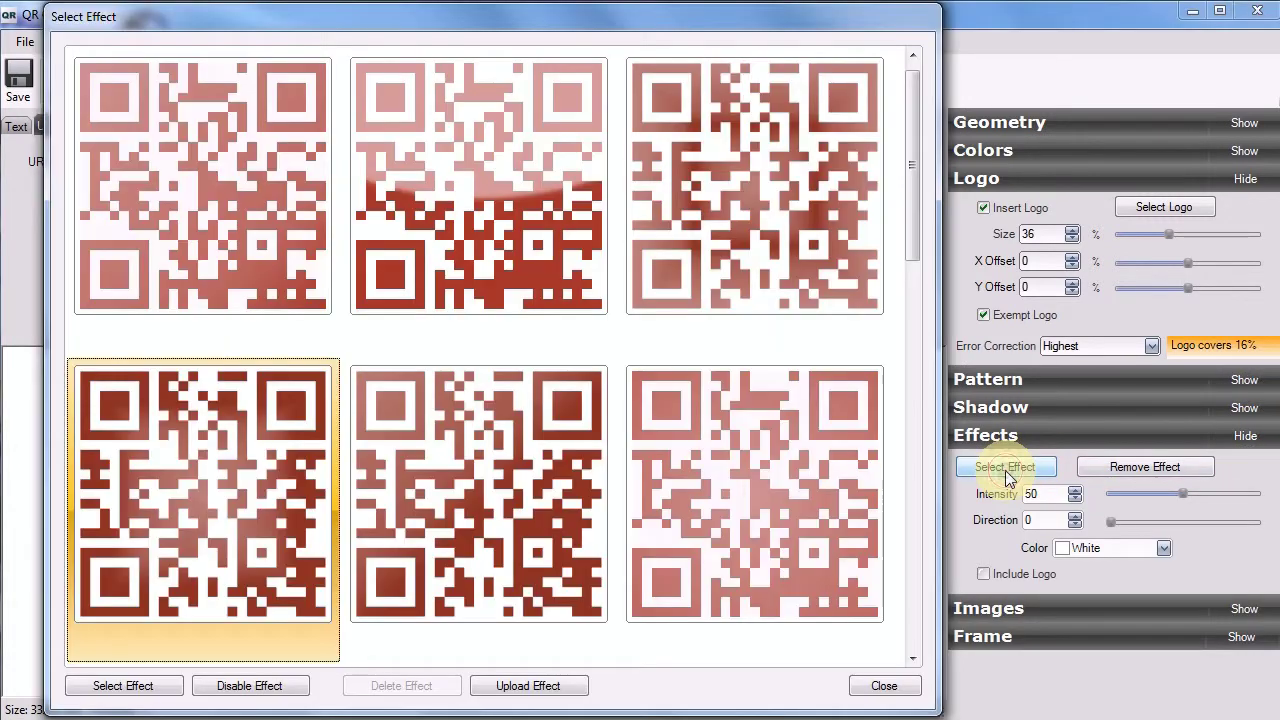
{"action": "double_click", "coordinate": [202, 491]}
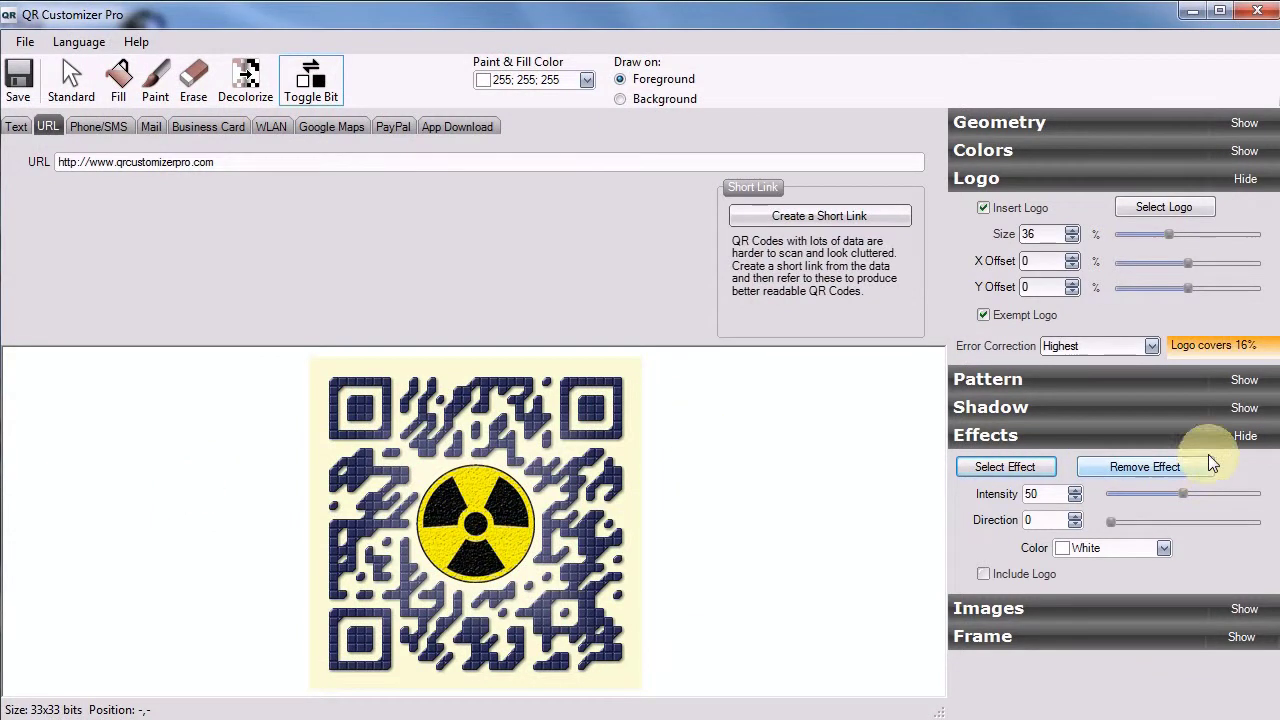
{"action": "left_click", "coordinate": [1245, 437]}
Use crumpledpaper.jpg as both the background and foreground image
{"action": "left_click", "coordinate": [1247, 464]}
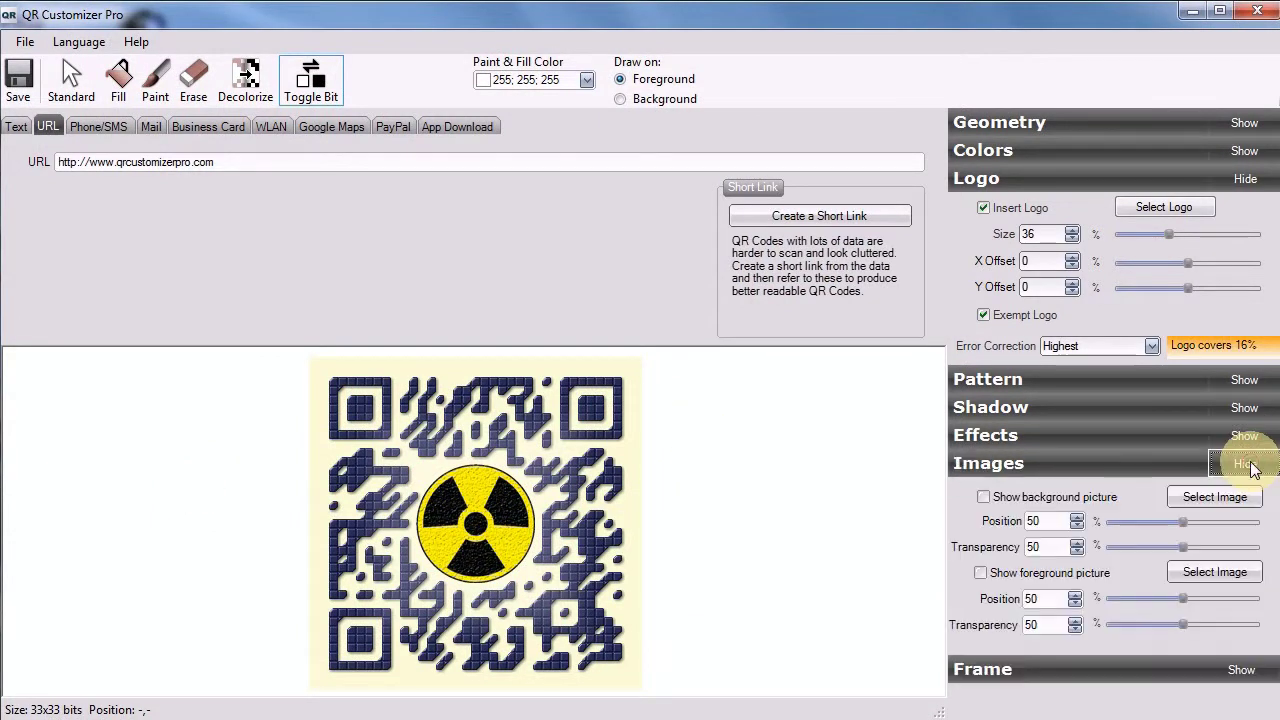
{"action": "left_click", "coordinate": [1206, 498]}
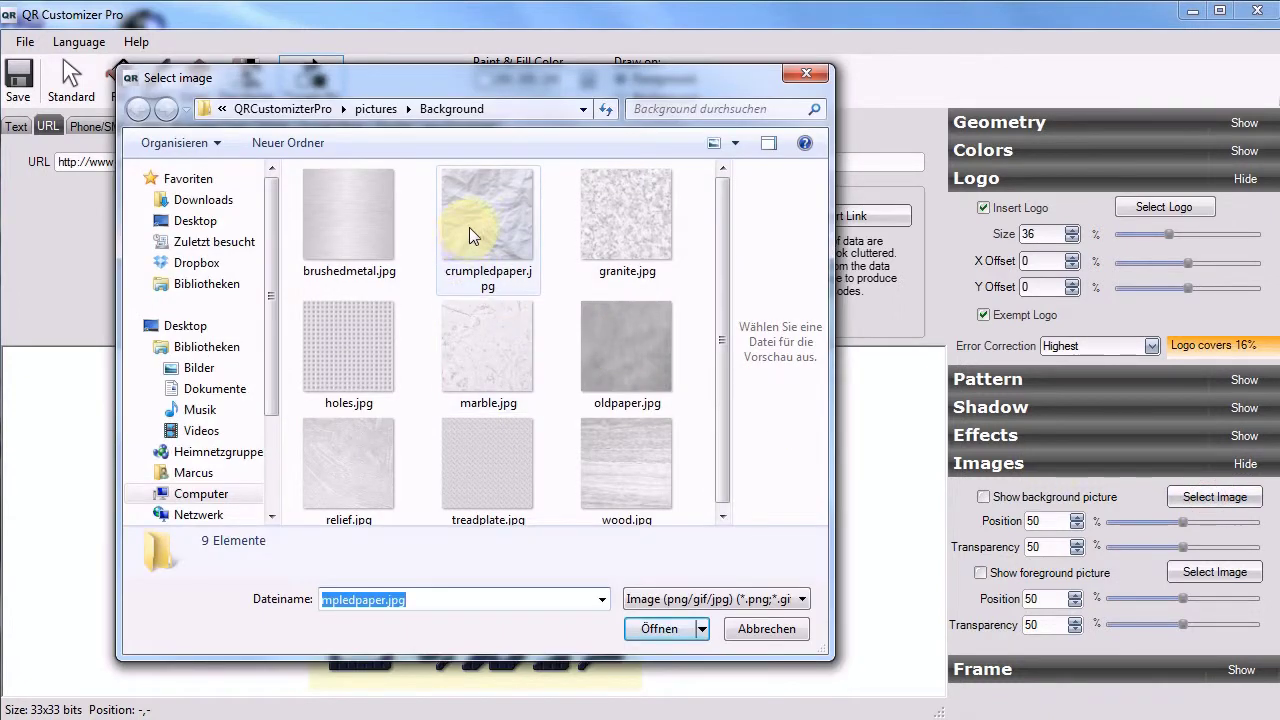
{"action": "mouse_move", "coordinate": [487, 215]}
{"action": "double_click", "coordinate": [474, 220]}
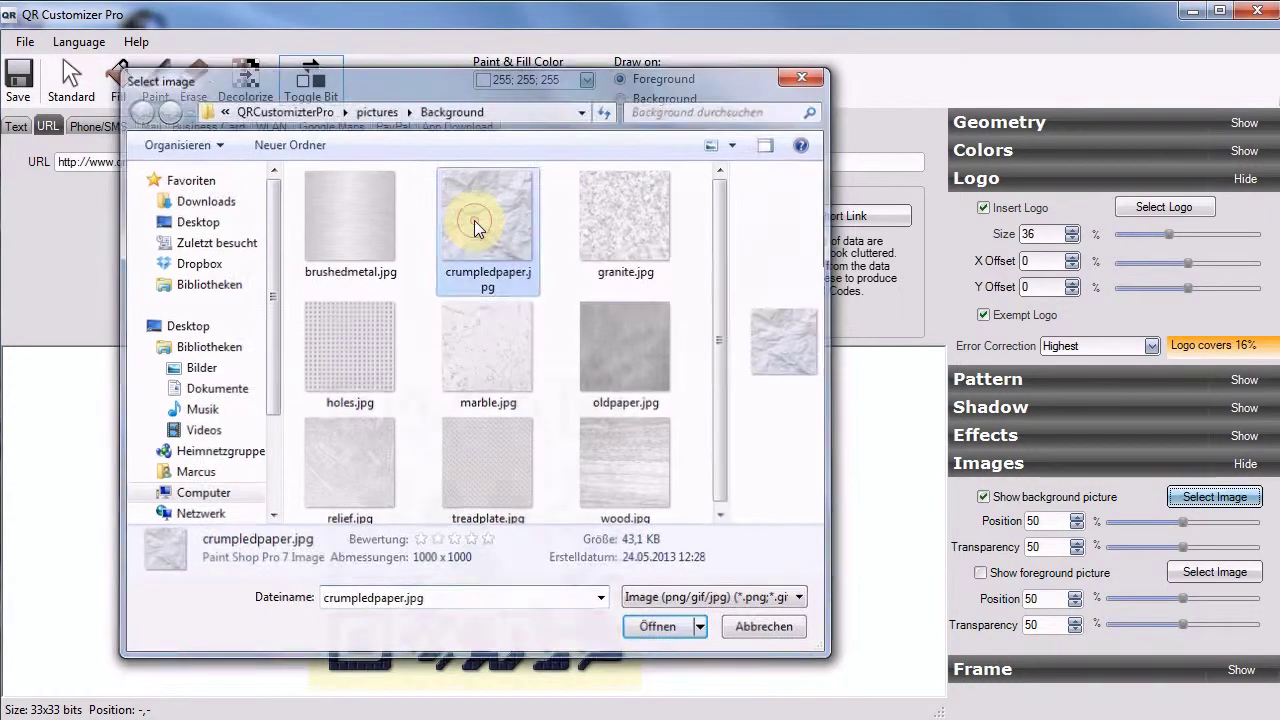
{"action": "left_click", "coordinate": [1214, 572]}
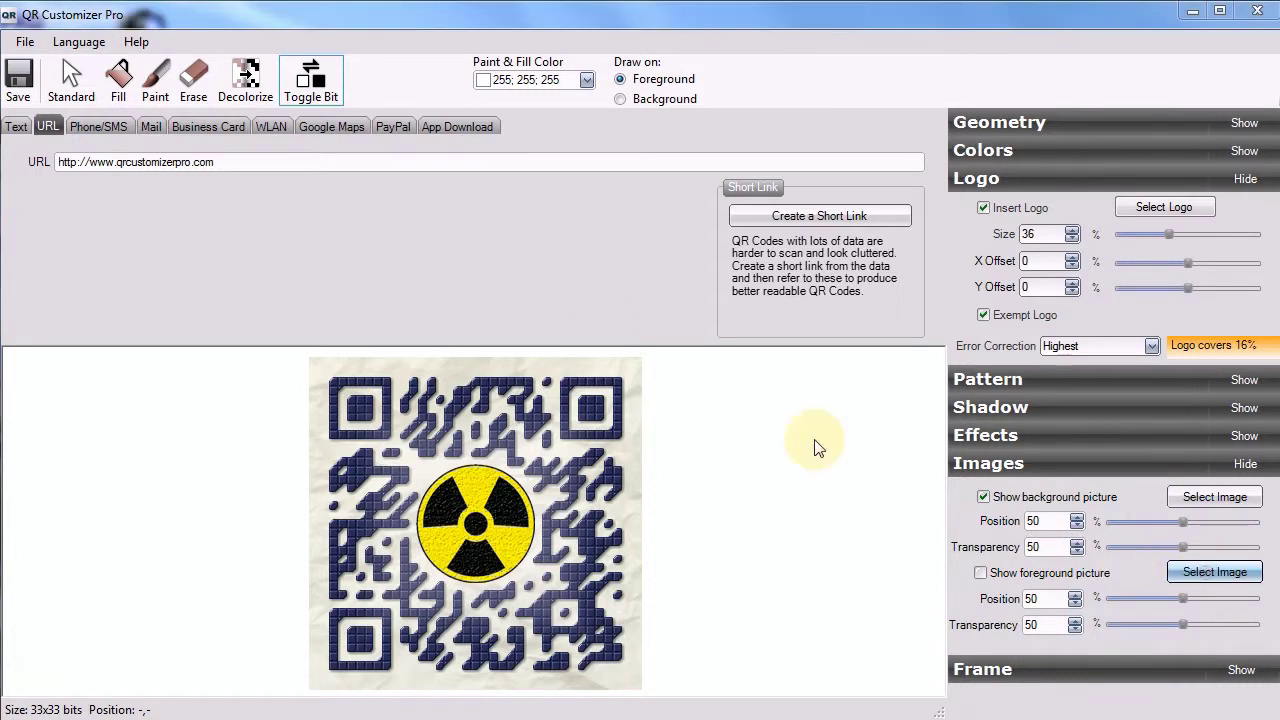
{"action": "double_click", "coordinate": [470, 230]}
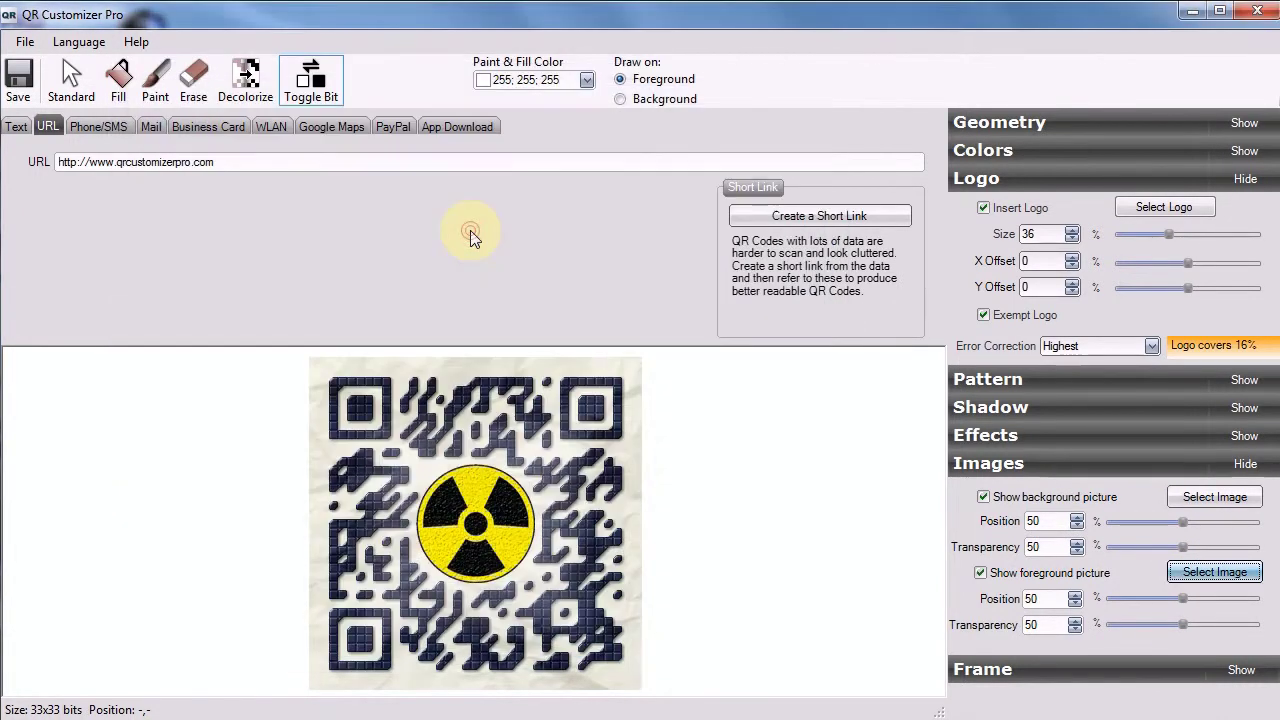
{"action": "left_click", "coordinate": [1245, 463]}
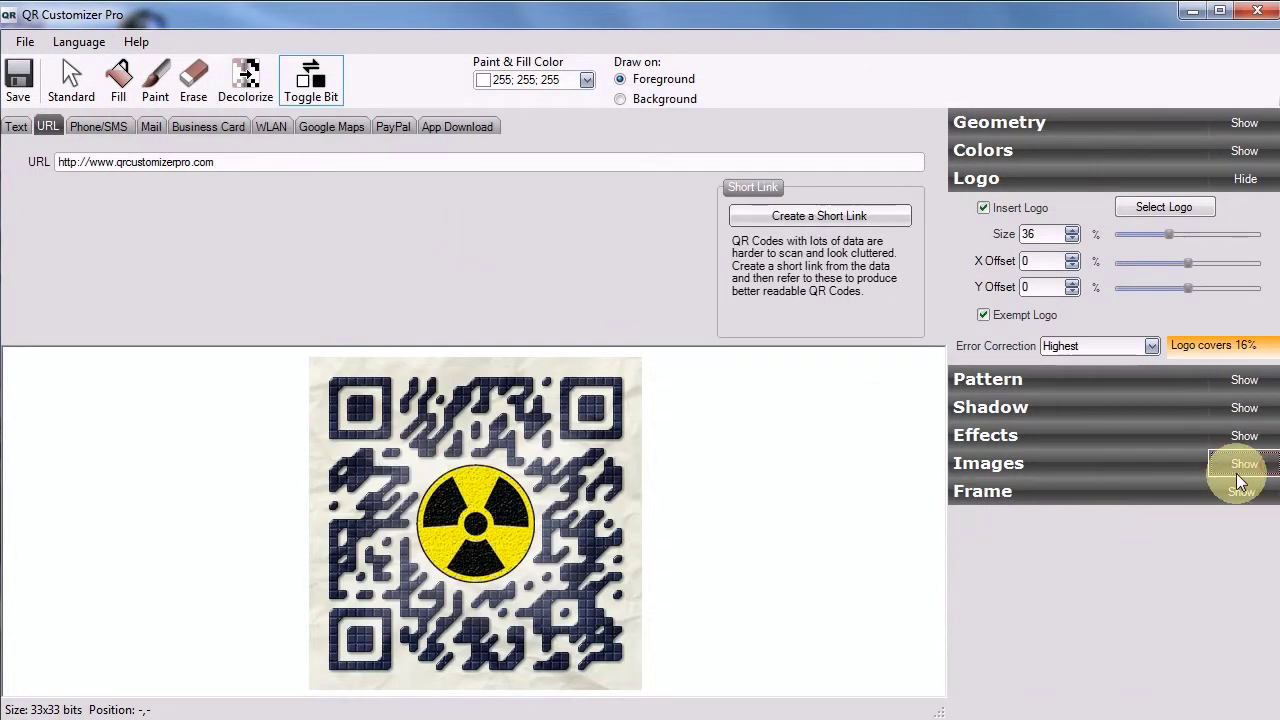
Apply the perforated stamp-edged frame from the frame gallery
{"action": "left_click", "coordinate": [1258, 496]}
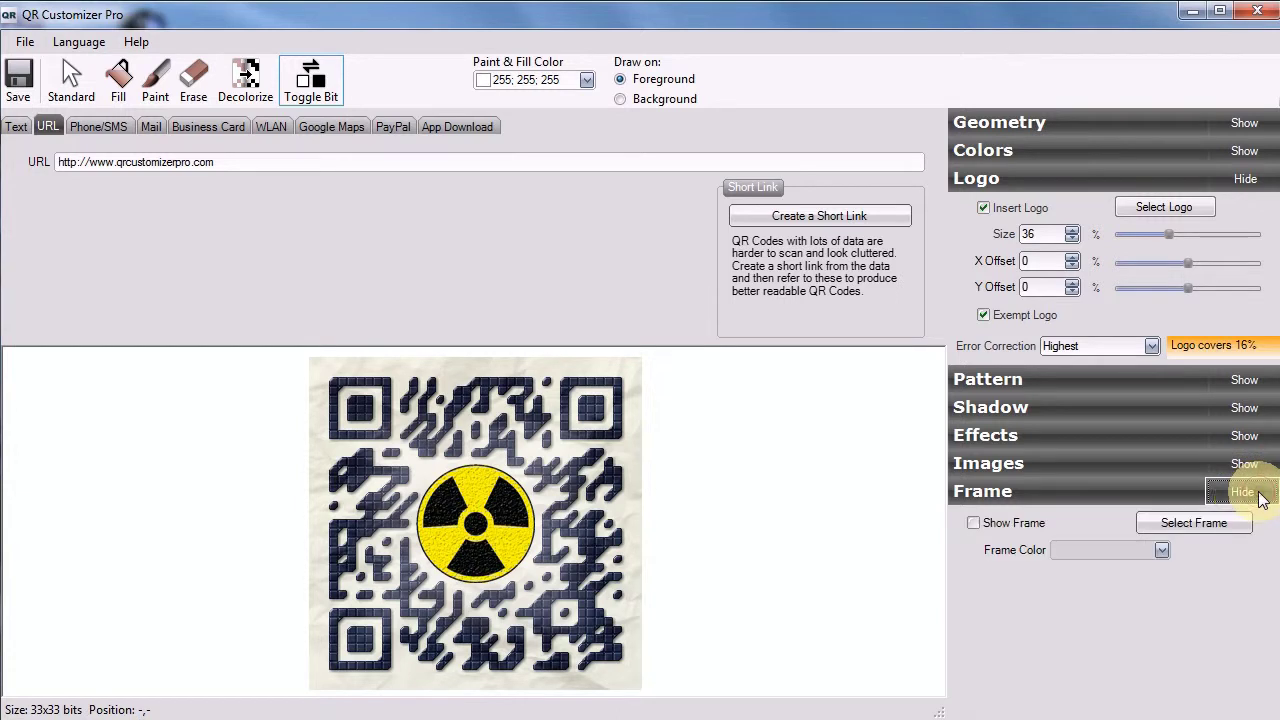
{"action": "left_click", "coordinate": [1205, 520]}
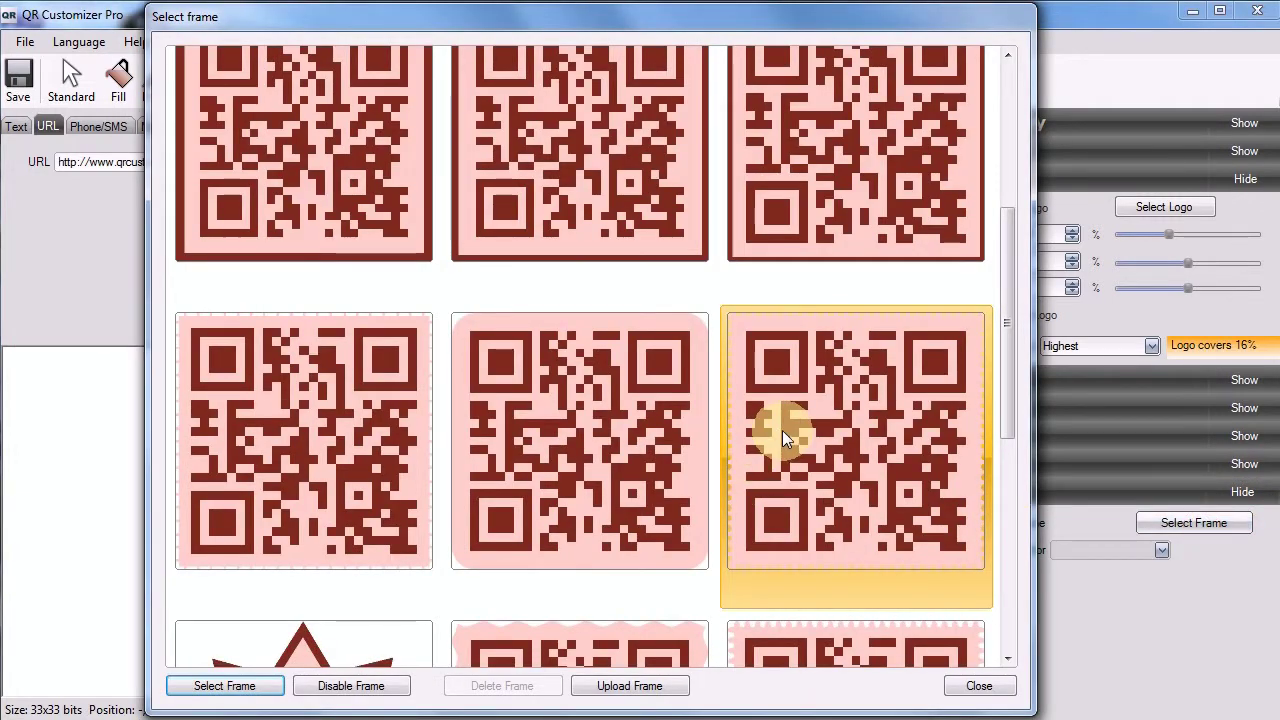
{"action": "left_click", "coordinate": [837, 416]}
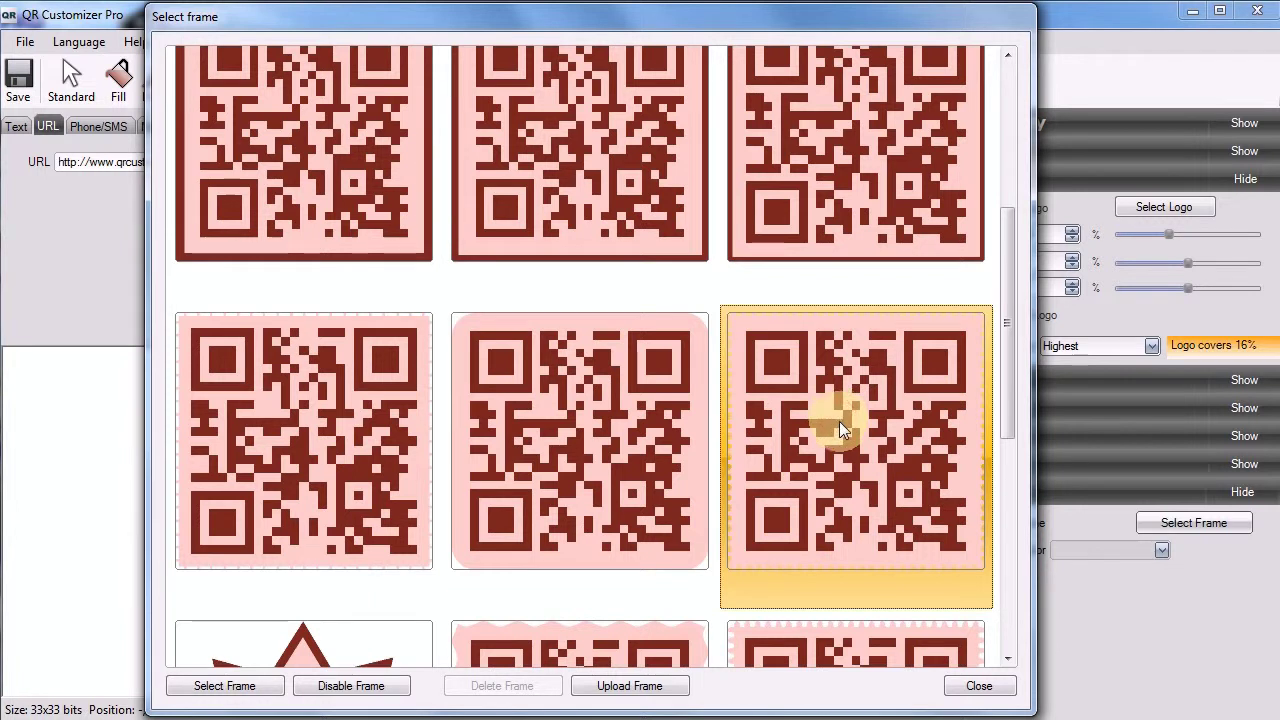
{"action": "double_click", "coordinate": [840, 422]}
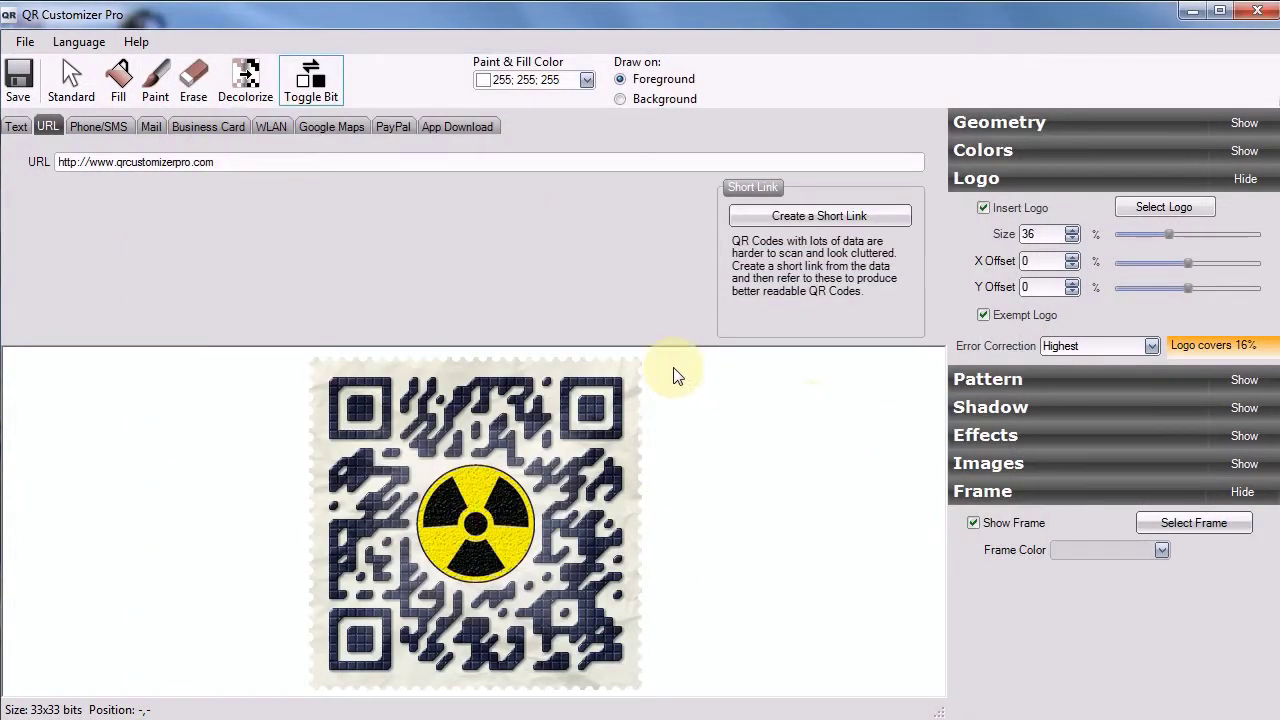
Fill the three corner finder squares with dark red 99;27;36
{"action": "left_click", "coordinate": [585, 80]}
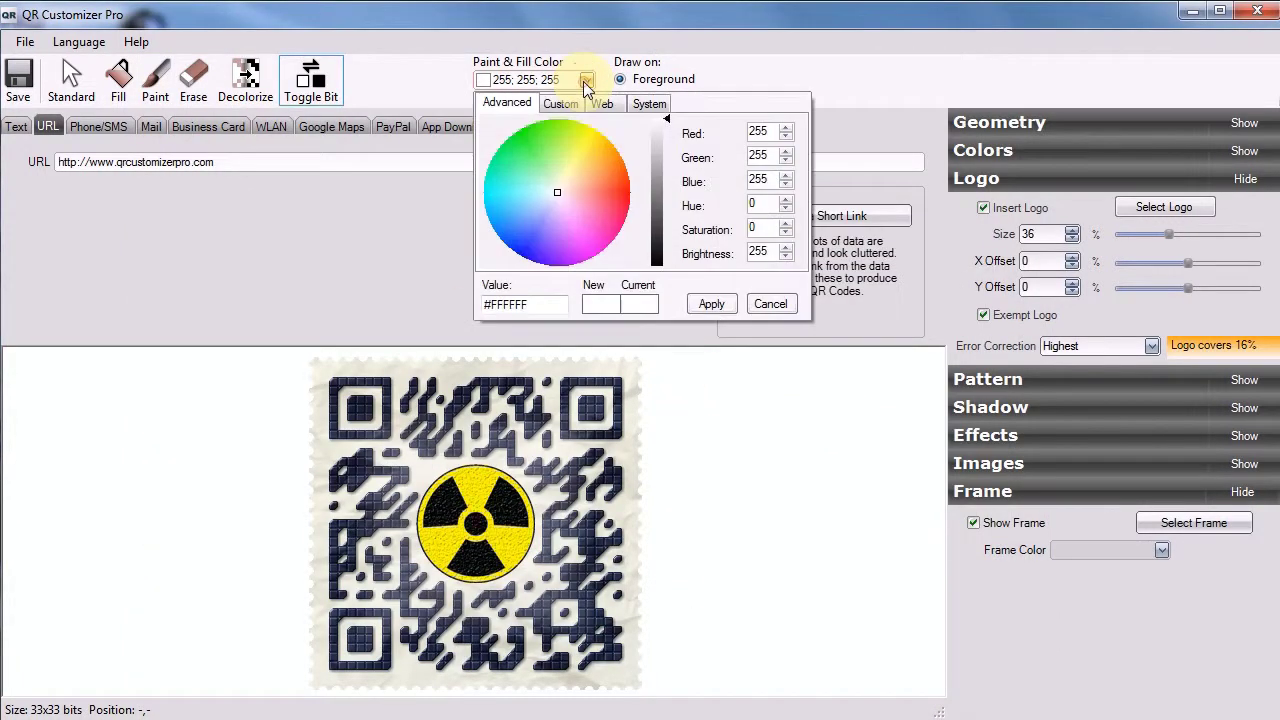
{"action": "left_click", "coordinate": [610, 198]}
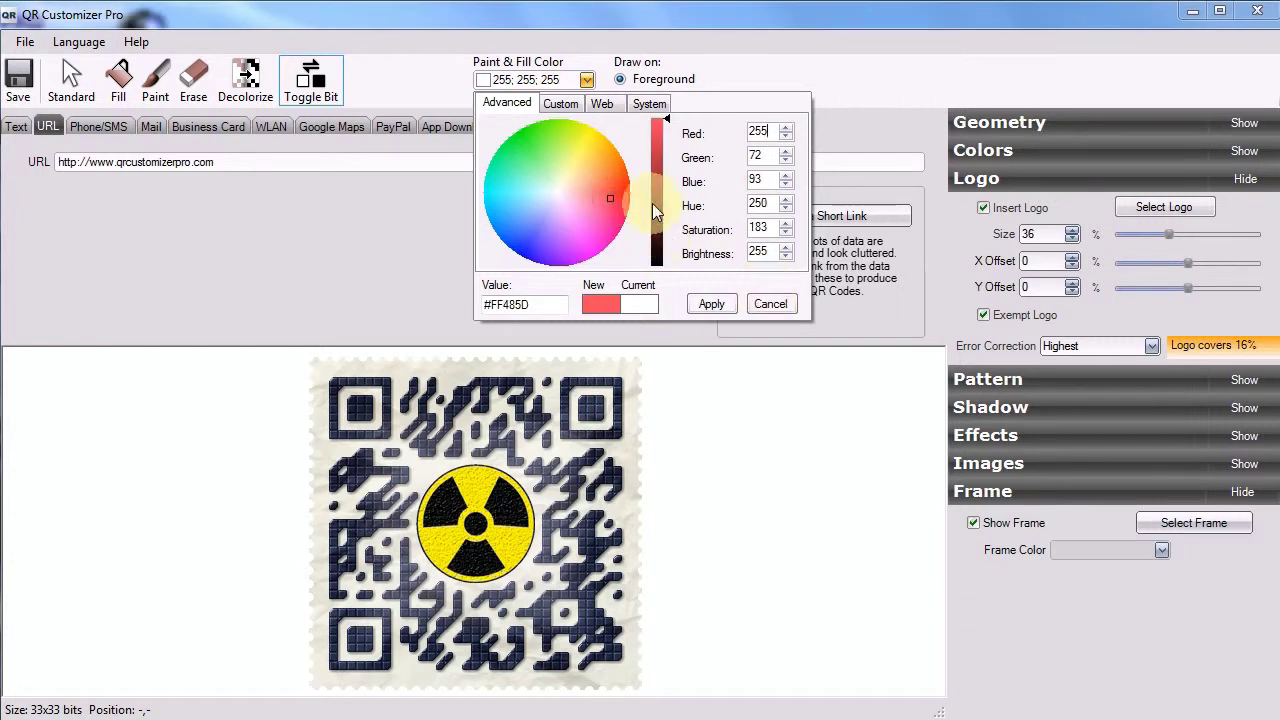
{"action": "left_click_drag", "start_coordinate": [657, 203], "coordinate": [657, 208]}
{"action": "left_click", "coordinate": [711, 302]}
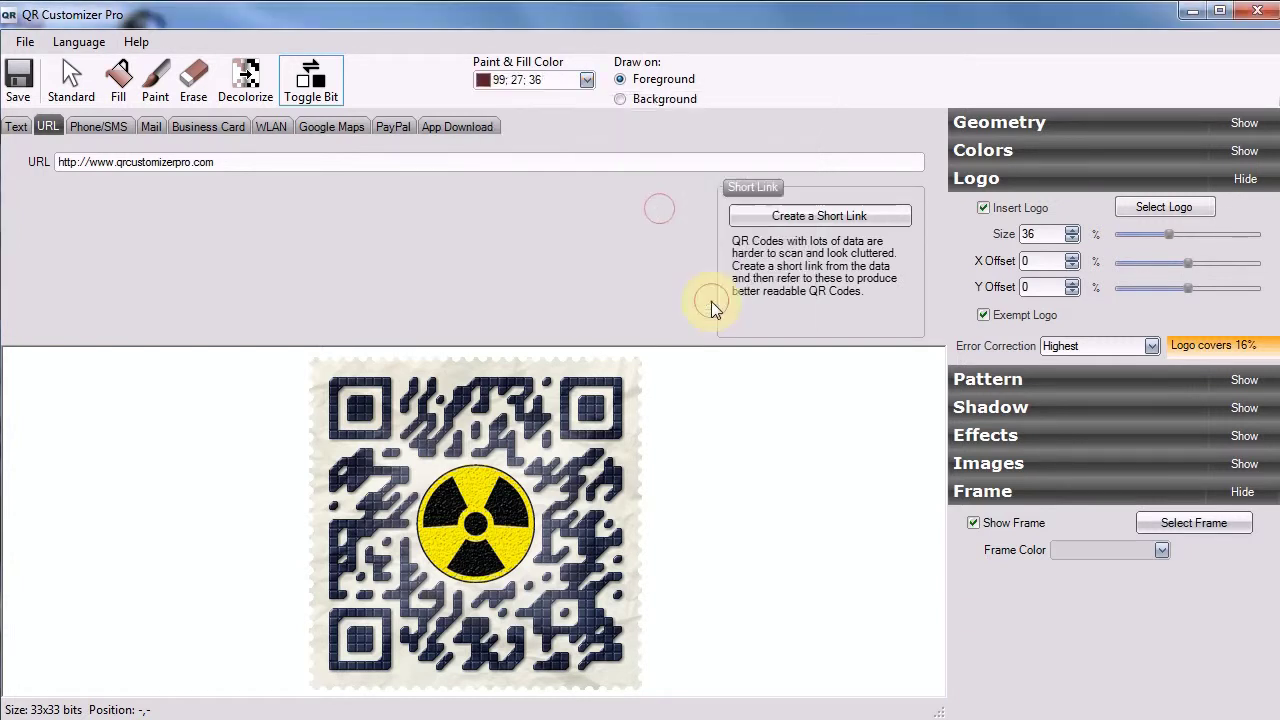
{"action": "left_click", "coordinate": [129, 79]}
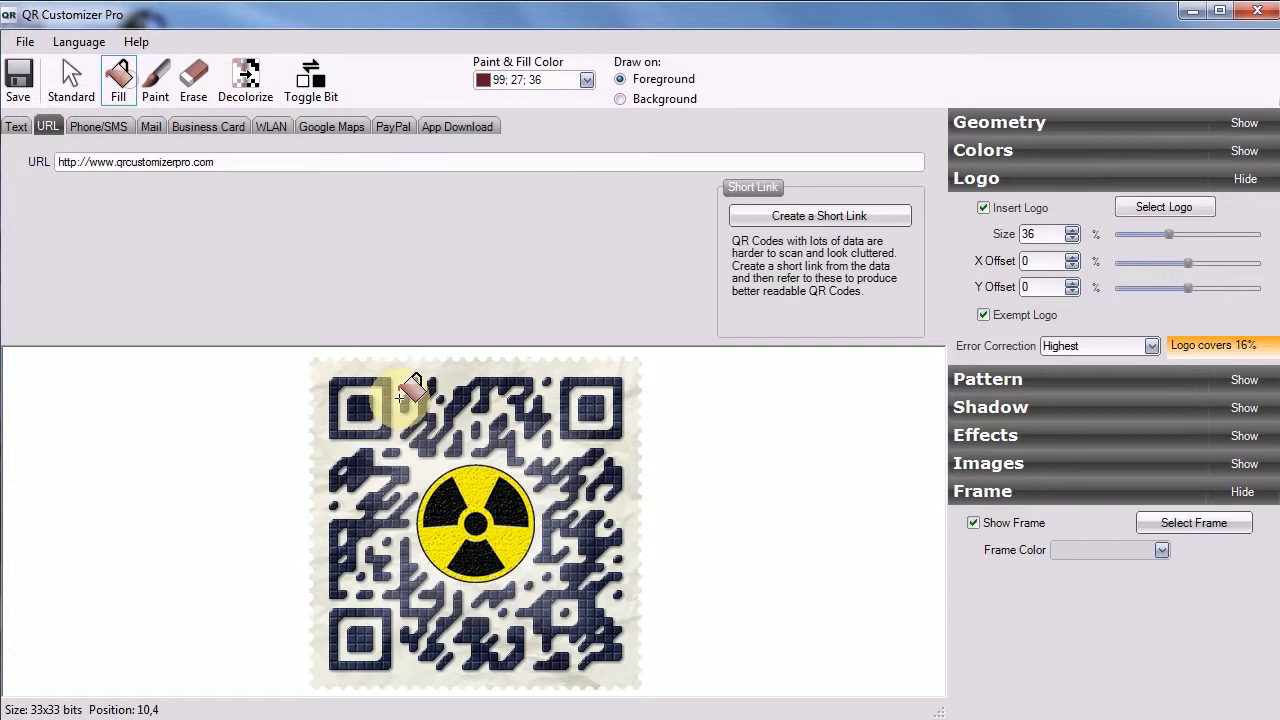
{"action": "left_click", "coordinate": [372, 385]}
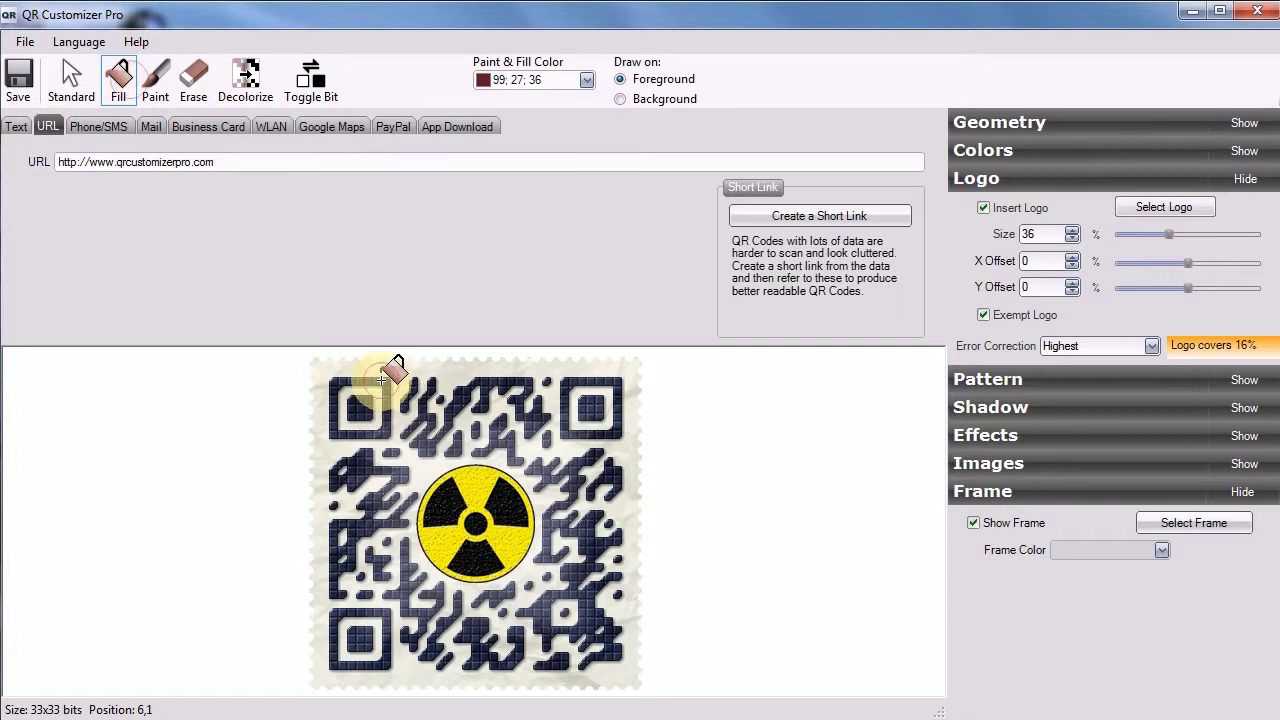
{"action": "left_click", "coordinate": [575, 385]}
{"action": "left_click", "coordinate": [379, 610]}
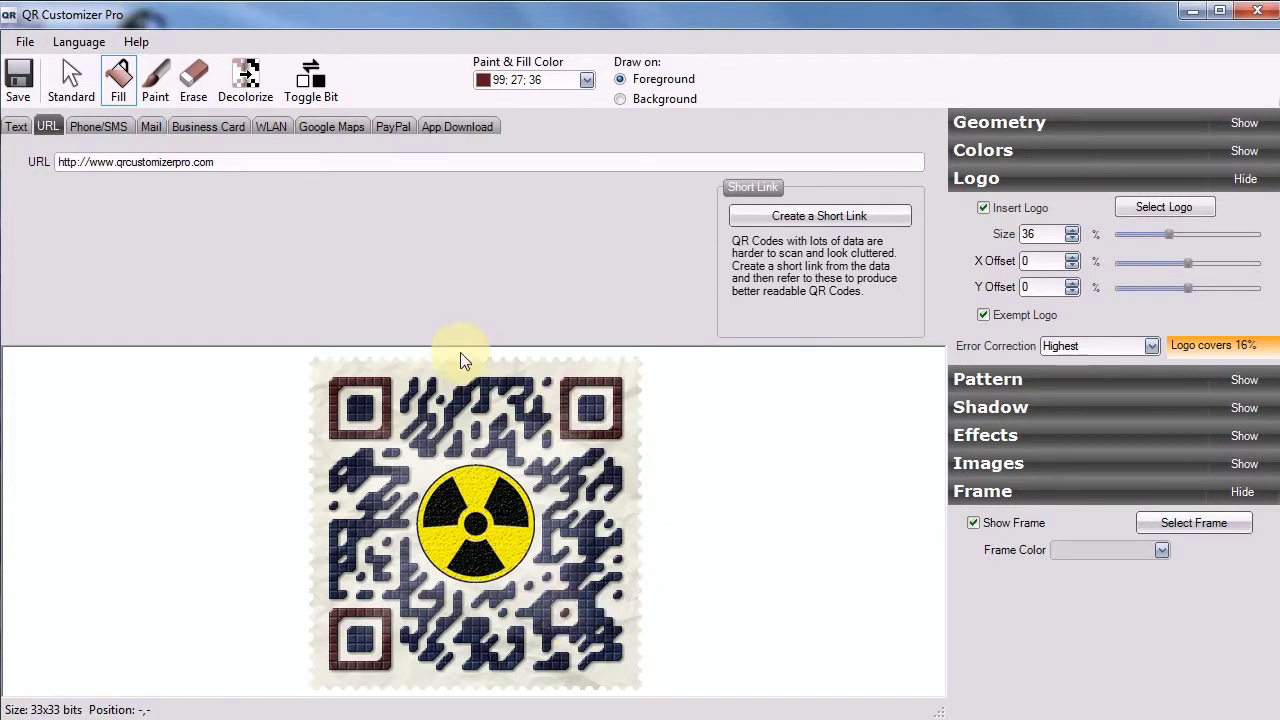
Save the QR code as qrcode.png
{"action": "left_click", "coordinate": [18, 78]}
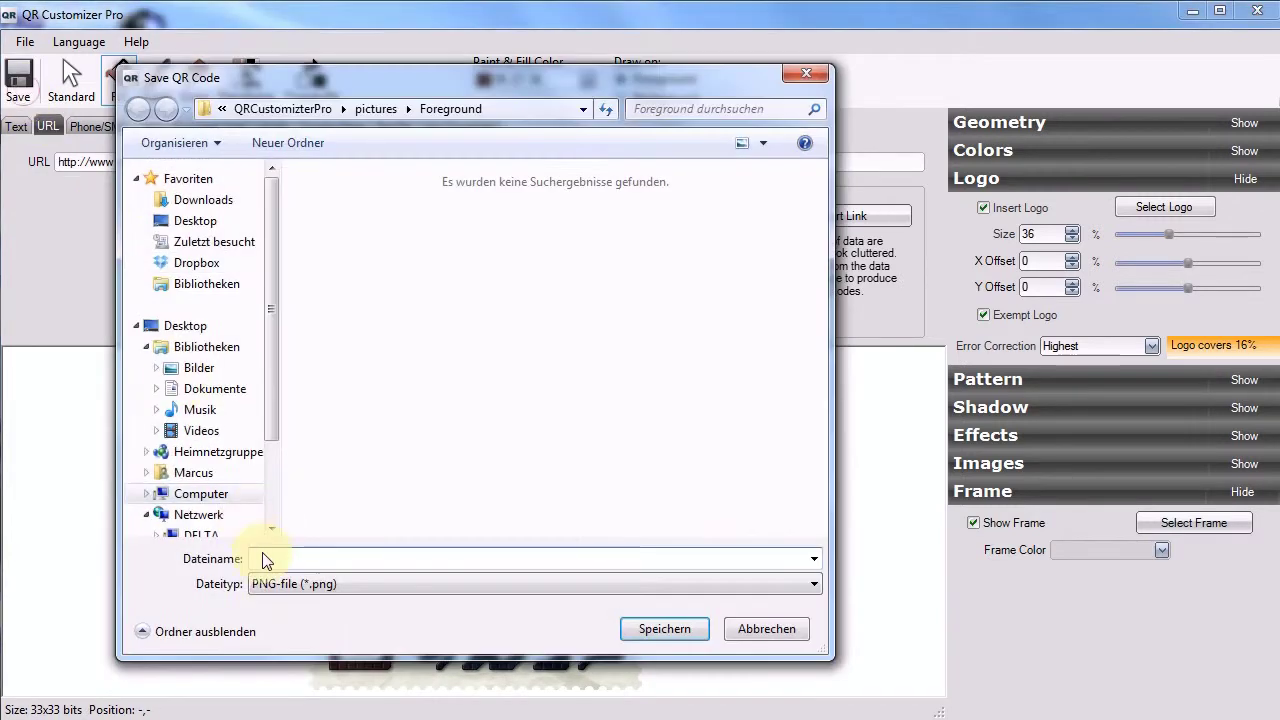
{"action": "type", "text": "qrcode"}
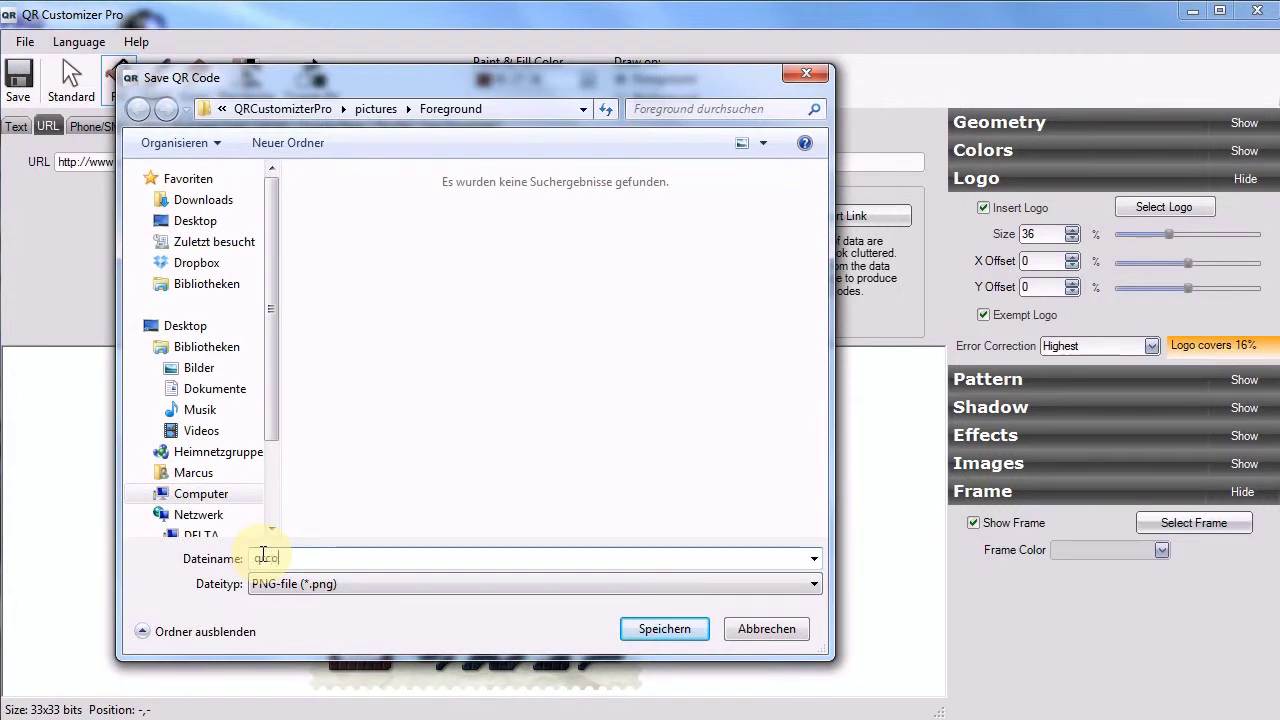
{"action": "left_click", "coordinate": [656, 629]}
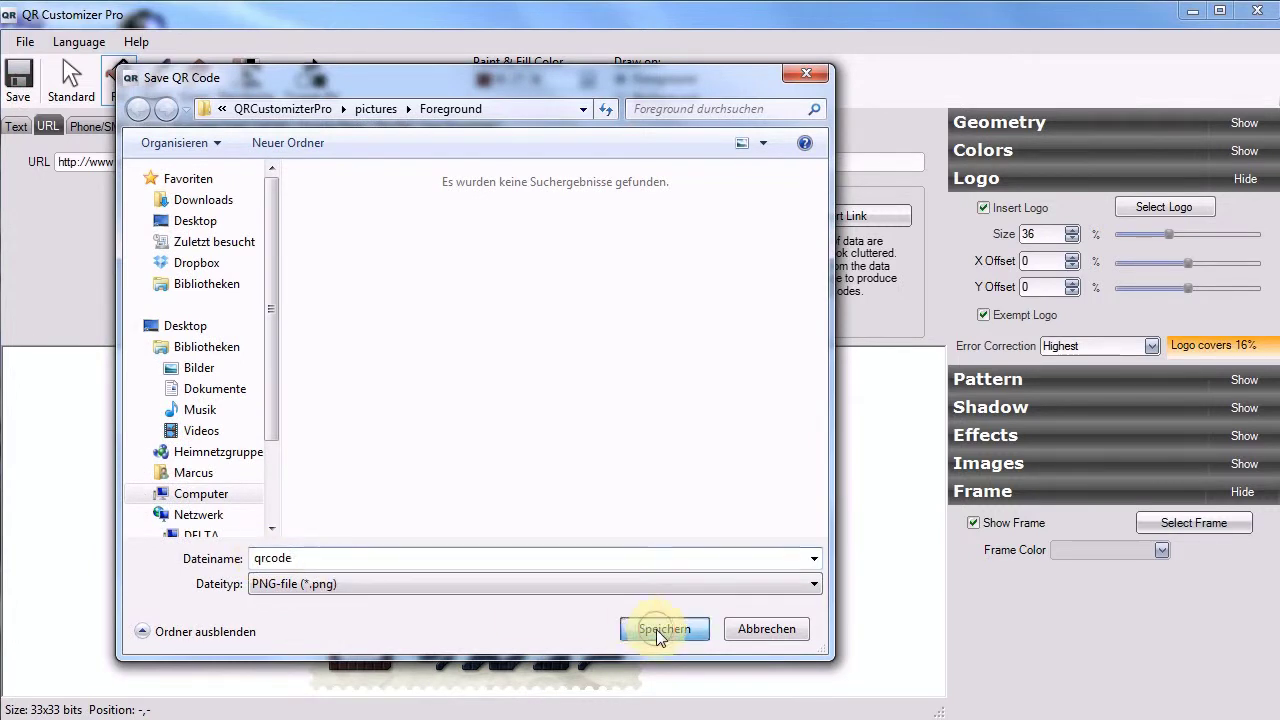